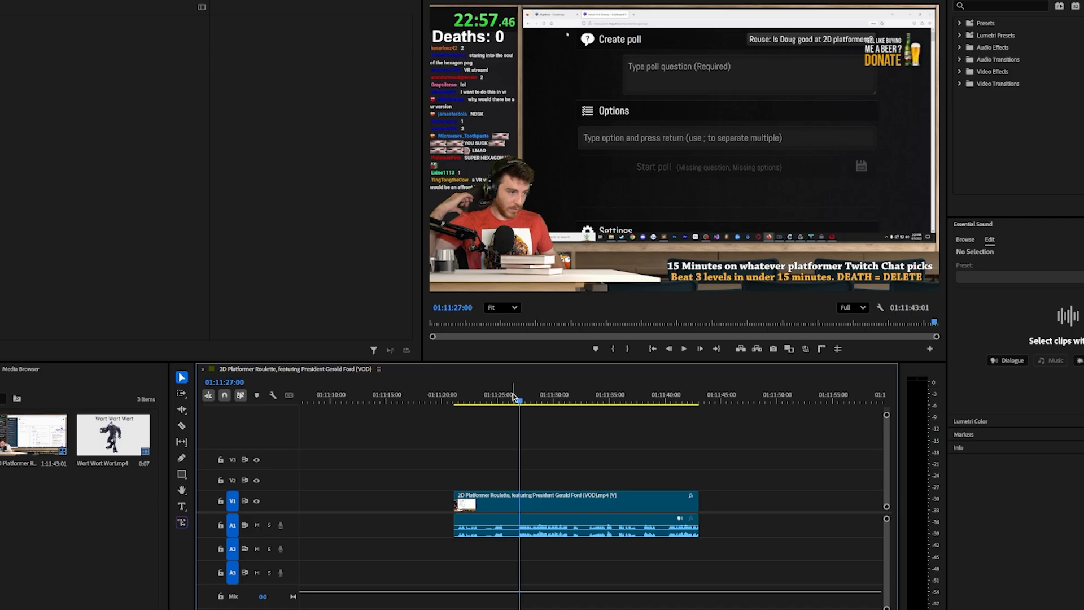
Play the footage from about 01:11:27 and examine the chat messages up close at 01:11:26:55
{"action": "left_click", "coordinate": [514, 397]}
{"action": "left_click_drag", "start_coordinate": [516, 396], "coordinate": [523, 398]}
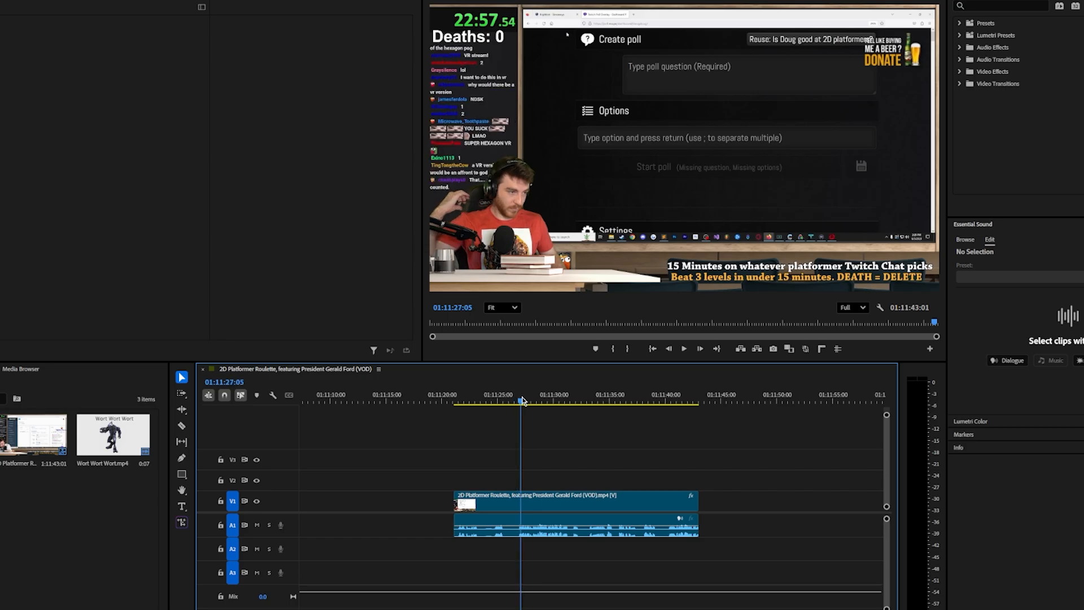
{"action": "key", "text": "space"}
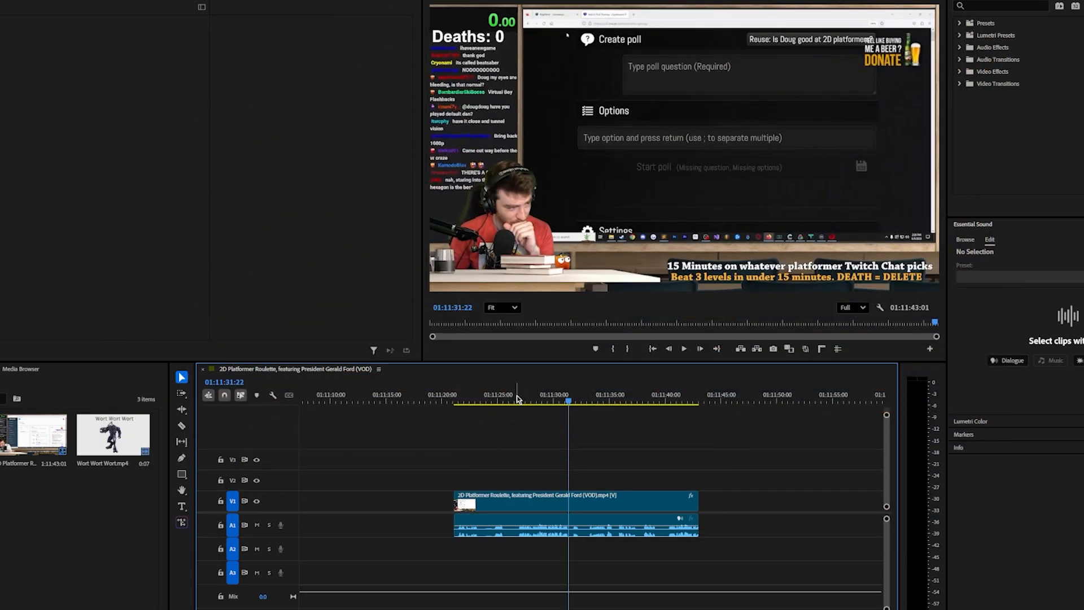
{"action": "left_click", "coordinate": [518, 399]}
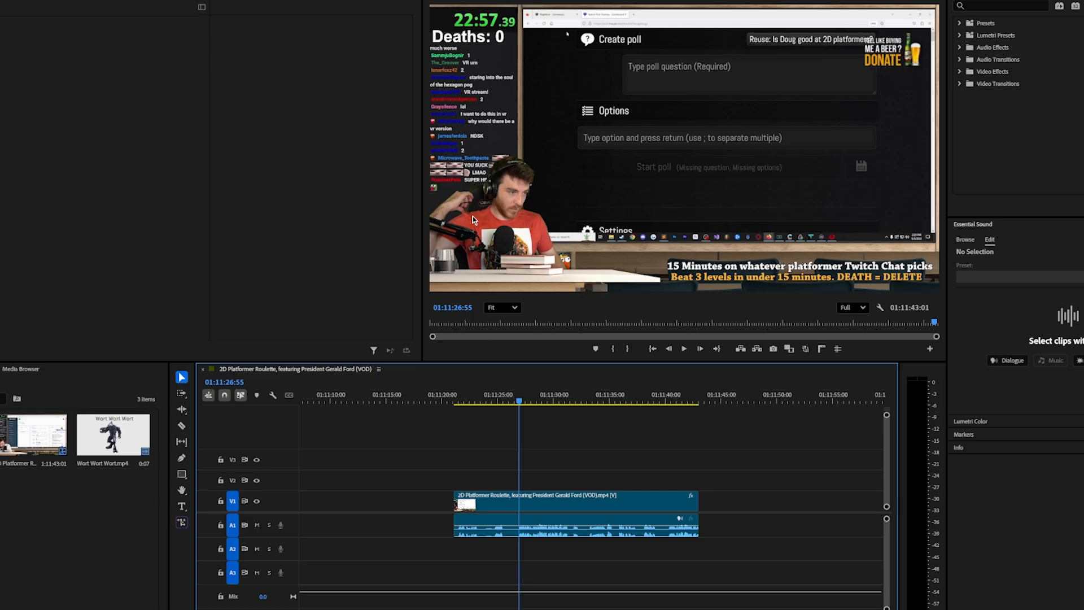
{"action": "scroll", "coordinate": [449, 130], "scroll_direction": "up", "scroll_amount": 3}
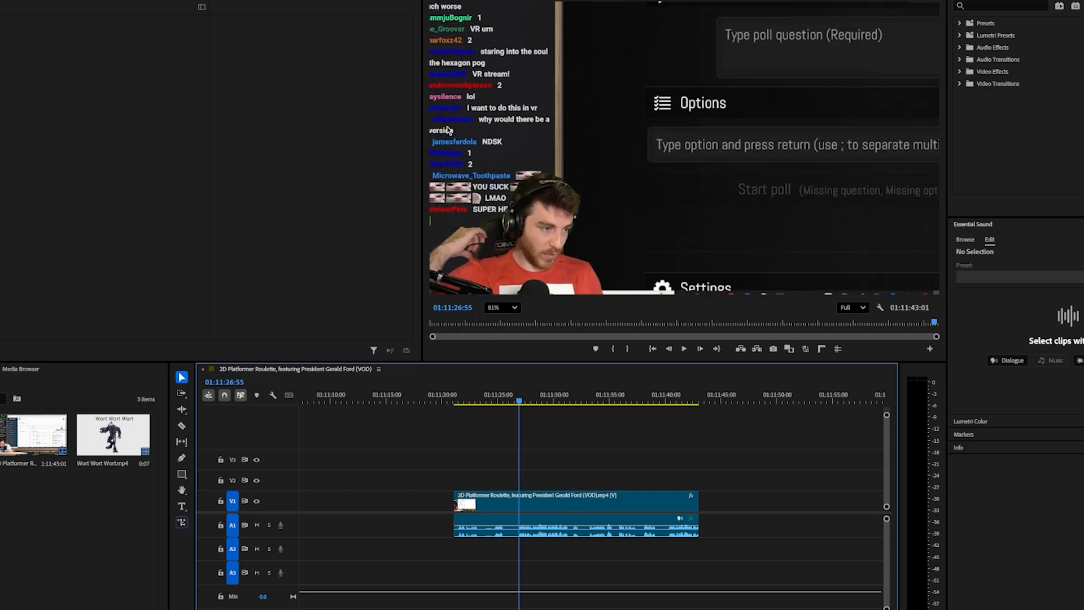
{"action": "scroll", "coordinate": [449, 129], "scroll_direction": "up", "scroll_amount": 2}
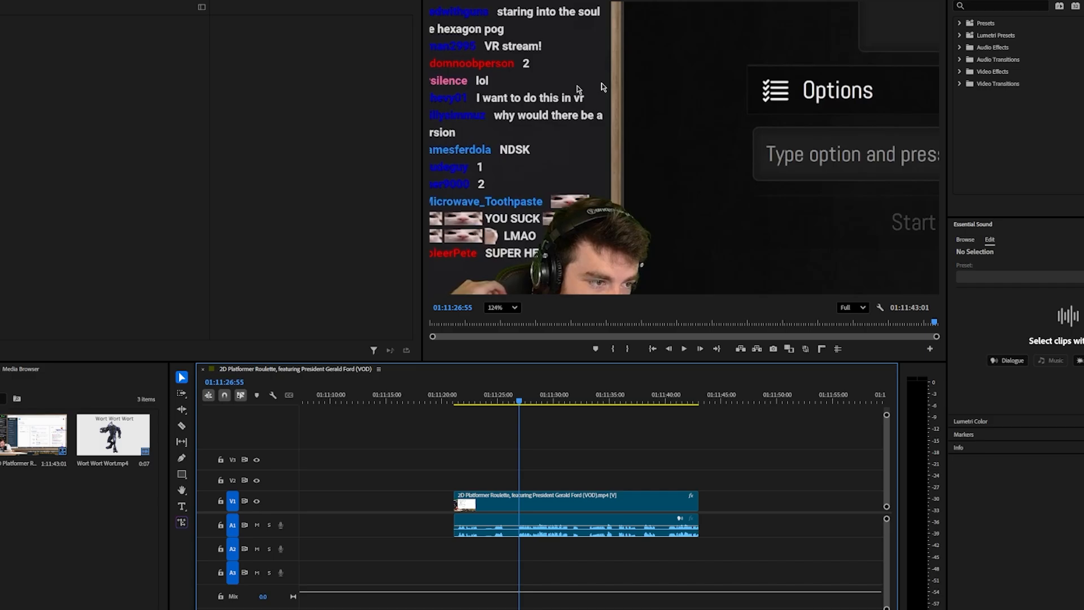
{"action": "left_click", "coordinate": [515, 308]}
{"action": "left_click", "coordinate": [500, 323]}
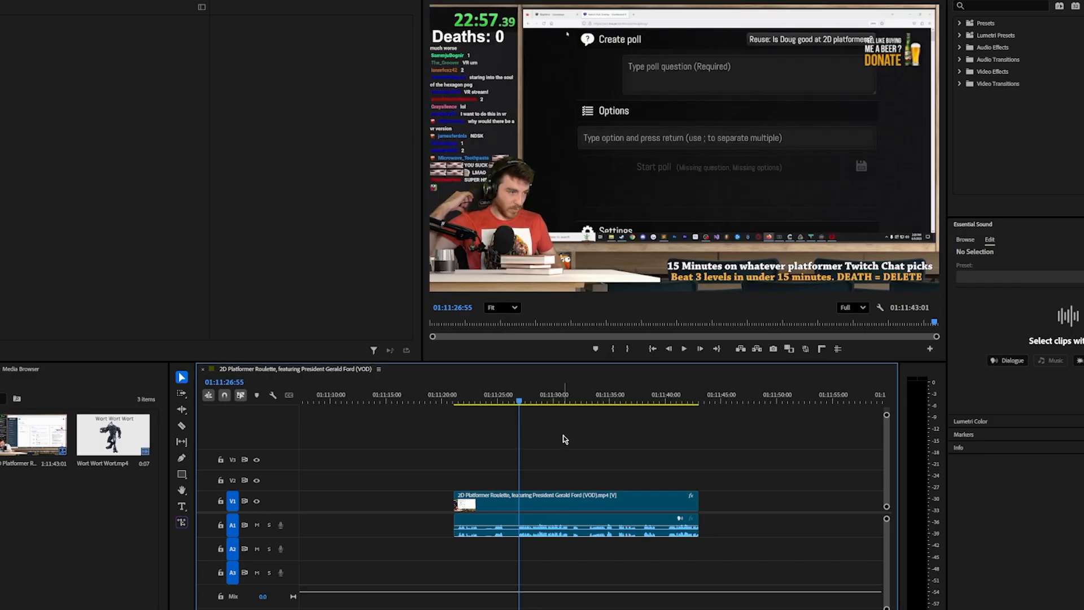
Split the stream clip with the Razor at 01:11:26:55 and 01:11:31:20 to isolate the section with the chat message
{"action": "key", "text": "c"}
{"action": "left_click", "coordinate": [526, 501]}
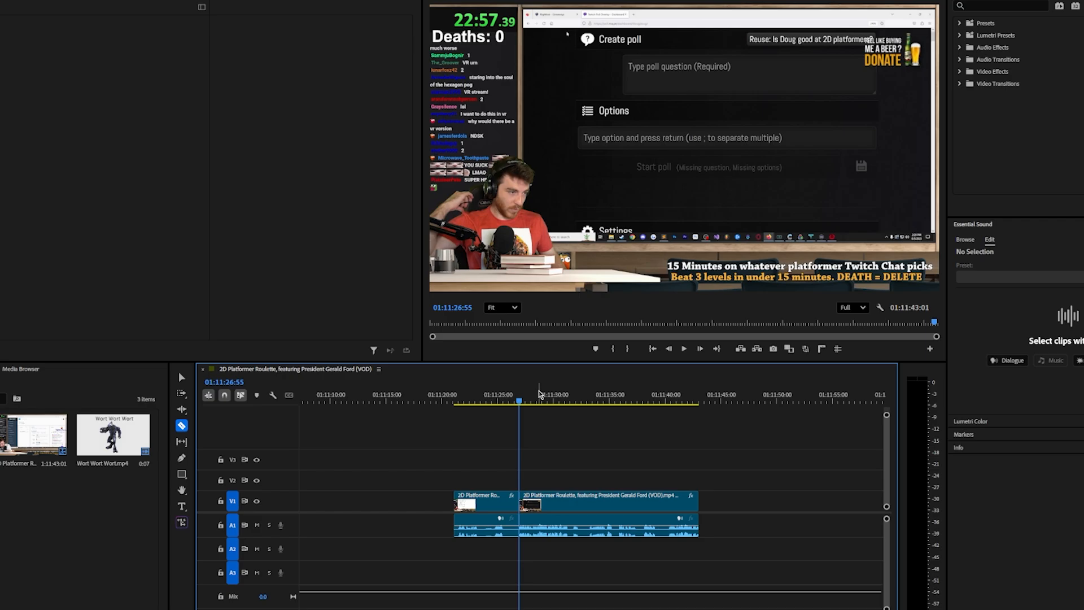
{"action": "left_click", "coordinate": [569, 397]}
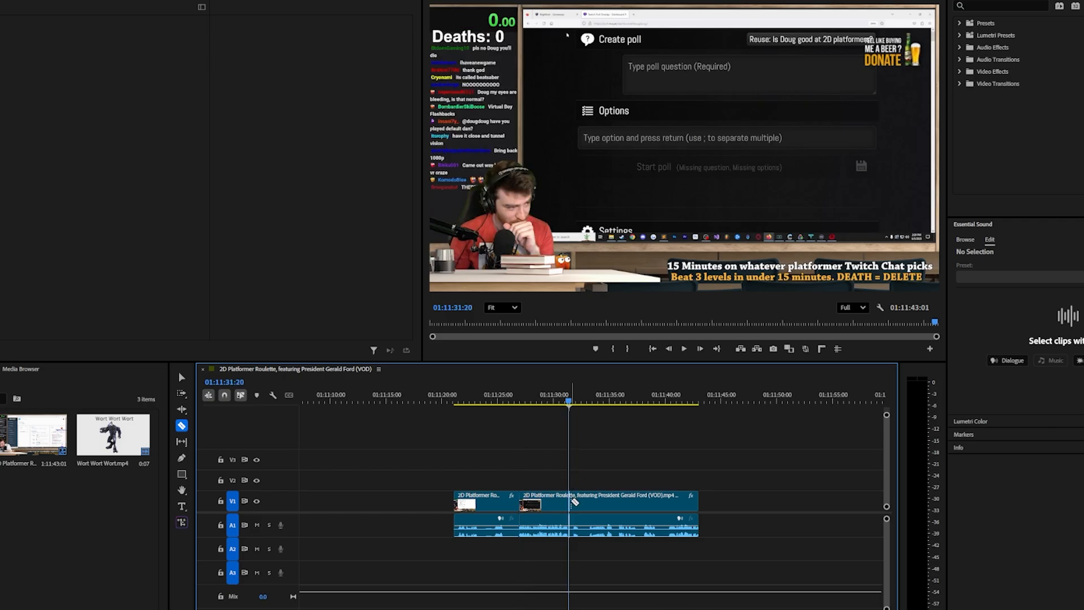
{"action": "left_click", "coordinate": [574, 502]}
{"action": "key", "text": "v"}
{"action": "left_click", "coordinate": [520, 399]}
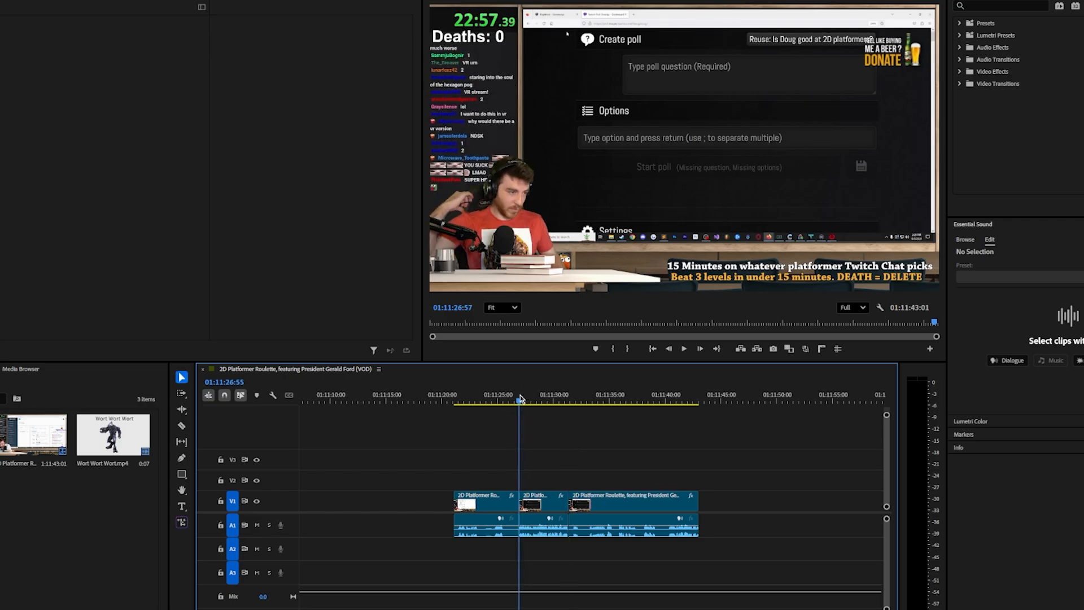
{"action": "left_click_drag", "start_coordinate": [519, 398], "coordinate": [523, 399]}
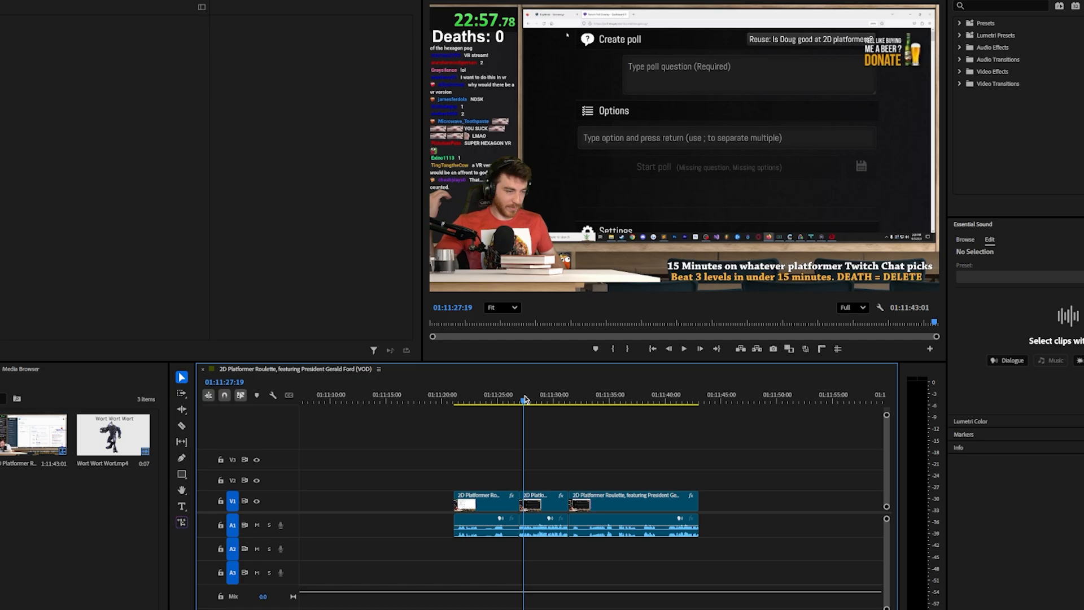
{"action": "left_click", "coordinate": [541, 501]}
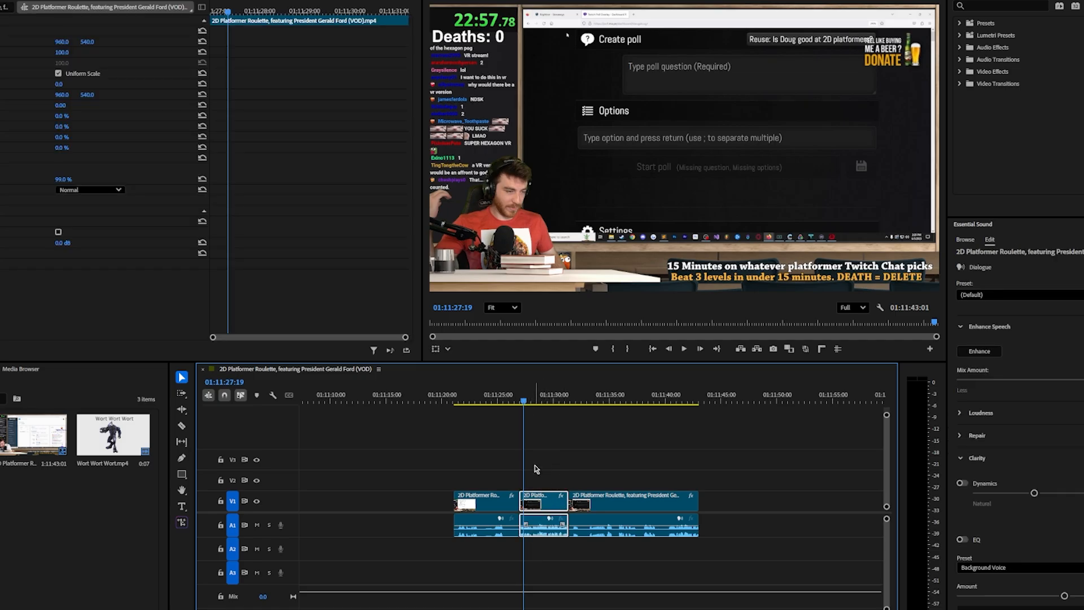
{"action": "left_click_drag", "start_coordinate": [396, 474], "coordinate": [417, 555]}
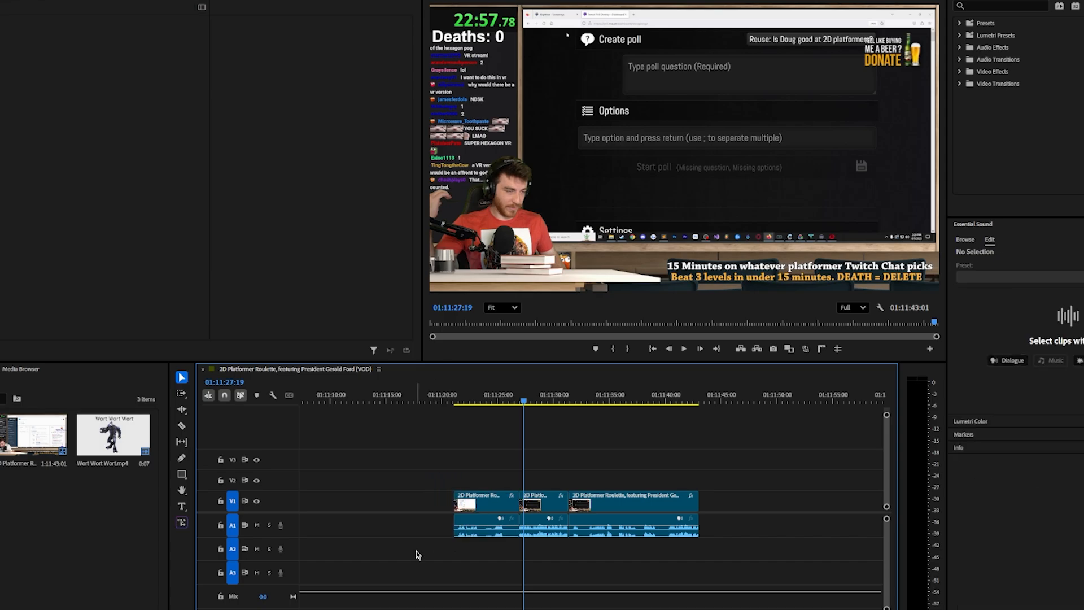
{"action": "left_click_drag", "start_coordinate": [632, 442], "coordinate": [745, 563]}
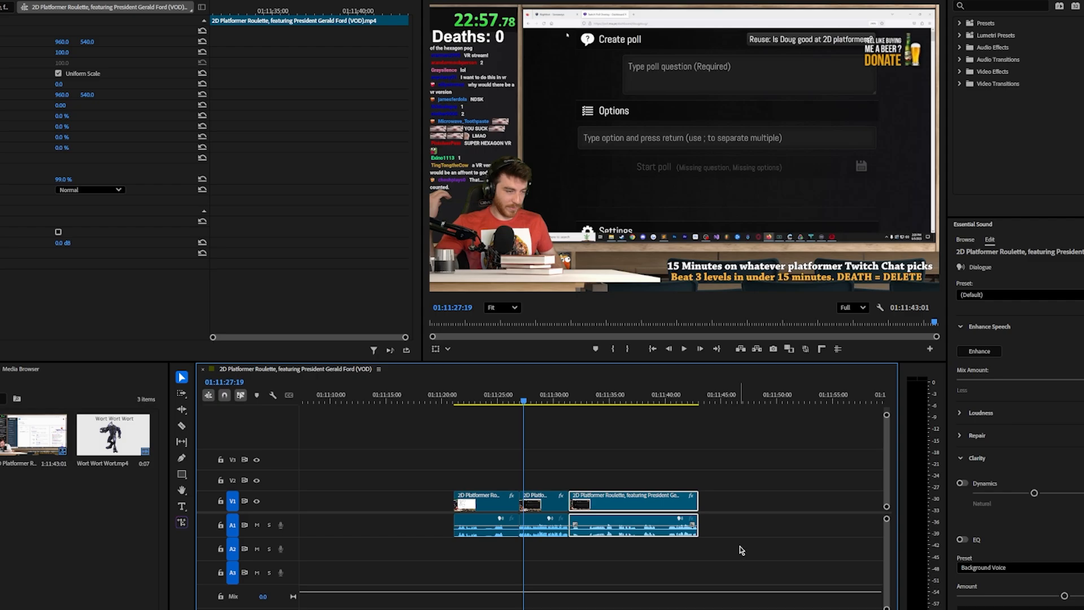
Duplicate the middle segment's video onto V2 directly above the original, keeping the last segment flush against the middle one on V1
{"action": "left_click", "coordinate": [547, 507]}
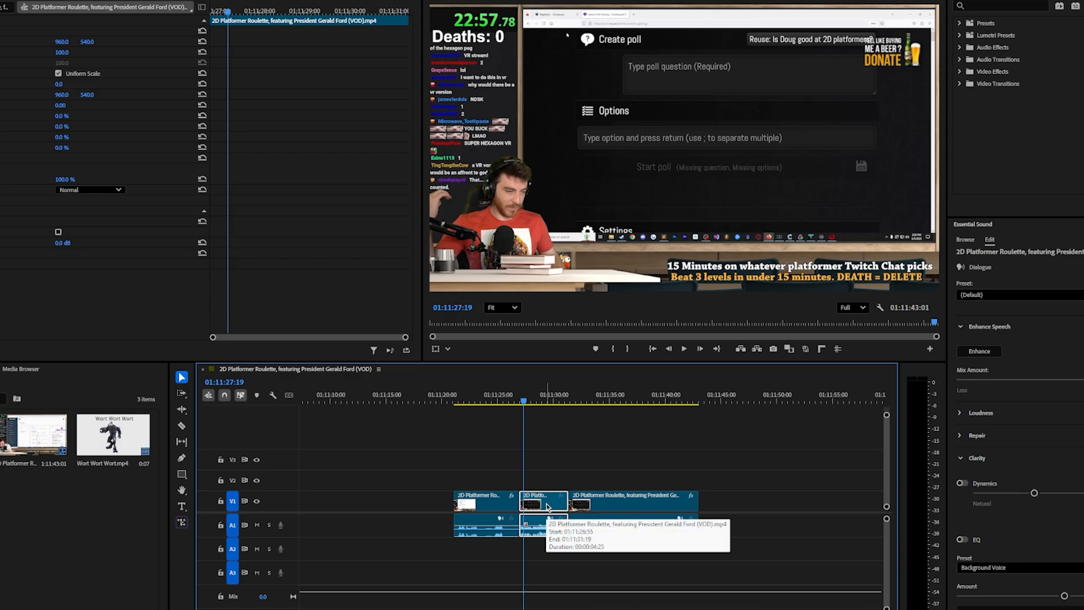
{"action": "left_click_drag", "start_coordinate": [547, 507], "coordinate": [546, 465]}
{"action": "left_click_drag", "start_coordinate": [542, 504], "coordinate": [540, 490]}
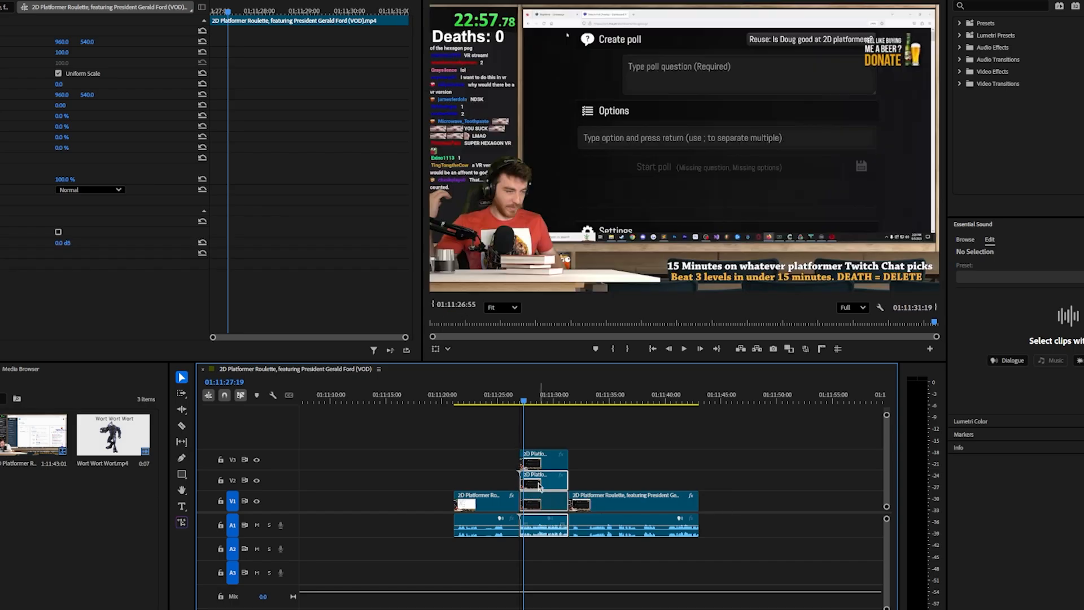
{"action": "key", "text": "ctrl+z"}
{"action": "key", "text": "ctrl+z"}
{"action": "key", "text": "ctrl+z"}
{"action": "key", "text": "ctrl+z"}
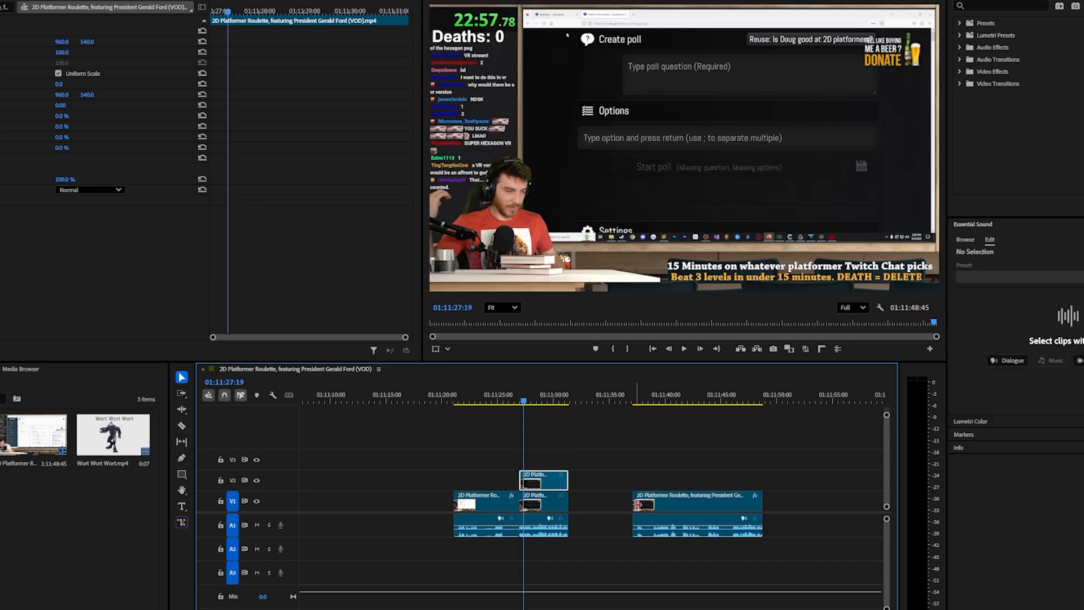
{"action": "left_click_drag", "start_coordinate": [663, 507], "coordinate": [602, 505]}
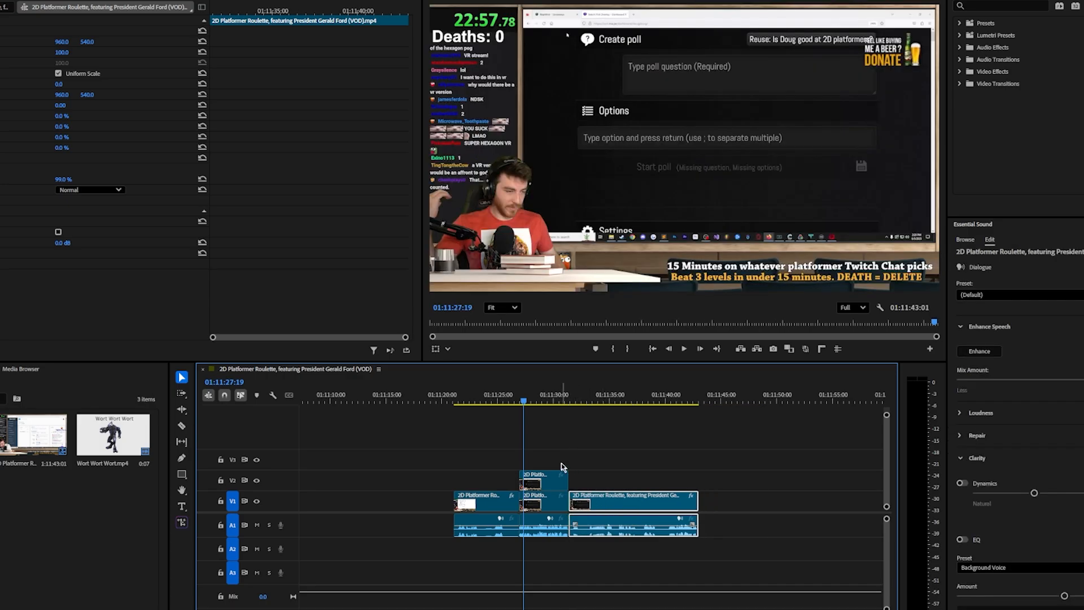
{"action": "left_click", "coordinate": [558, 424]}
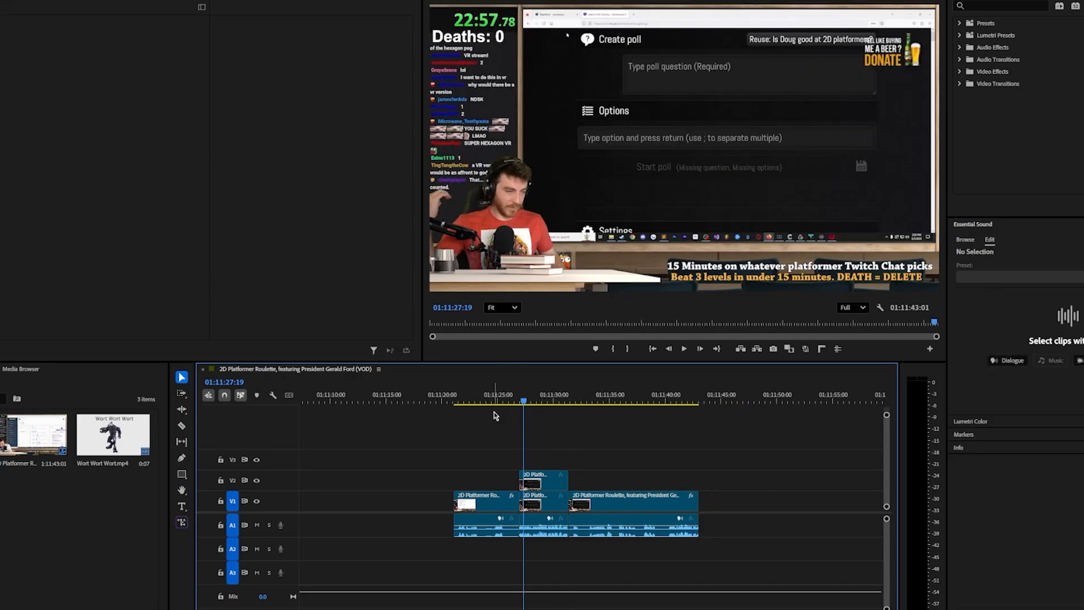
Add a frame hold to the V2 copy at its first frame, 01:11:26:55, and play back the frozen segment
{"action": "key", "text": "Up"}
{"action": "left_click", "coordinate": [543, 484]}
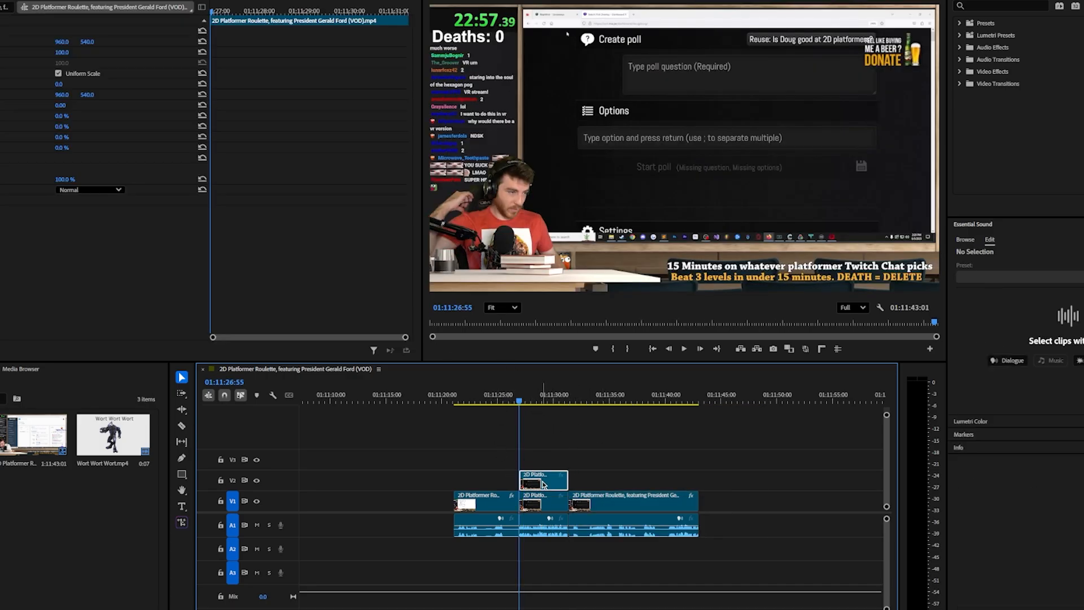
{"action": "right_click", "coordinate": [543, 484]}
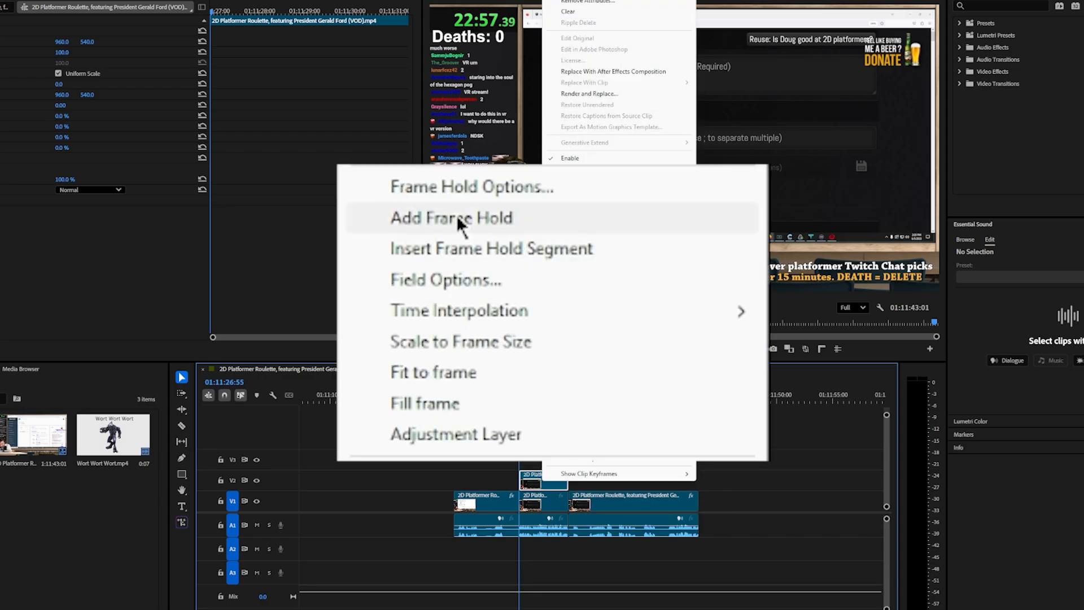
{"action": "left_click", "coordinate": [584, 303]}
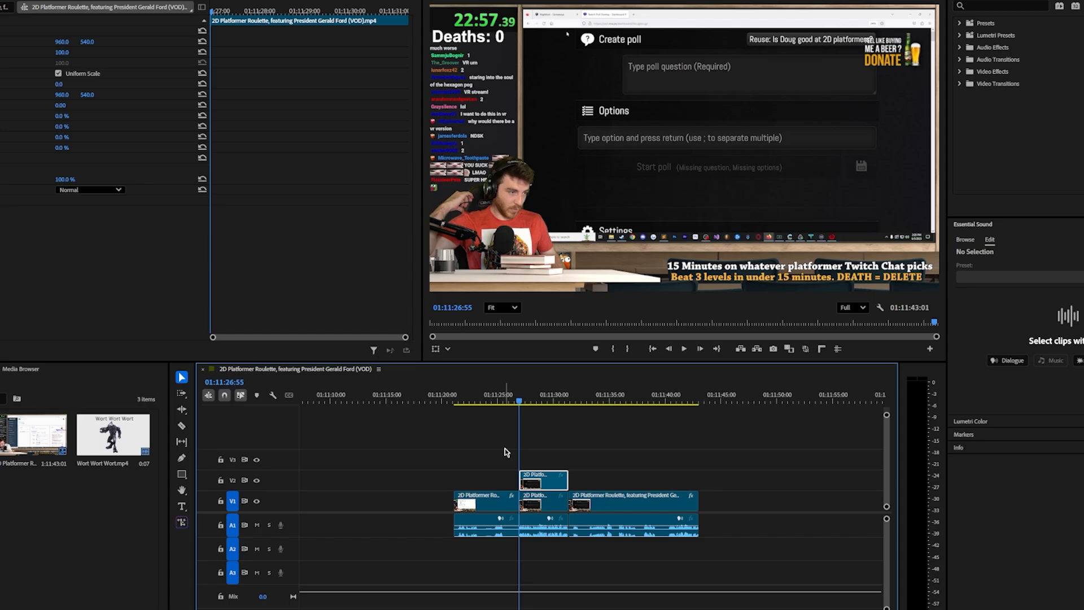
{"action": "left_click", "coordinate": [474, 443]}
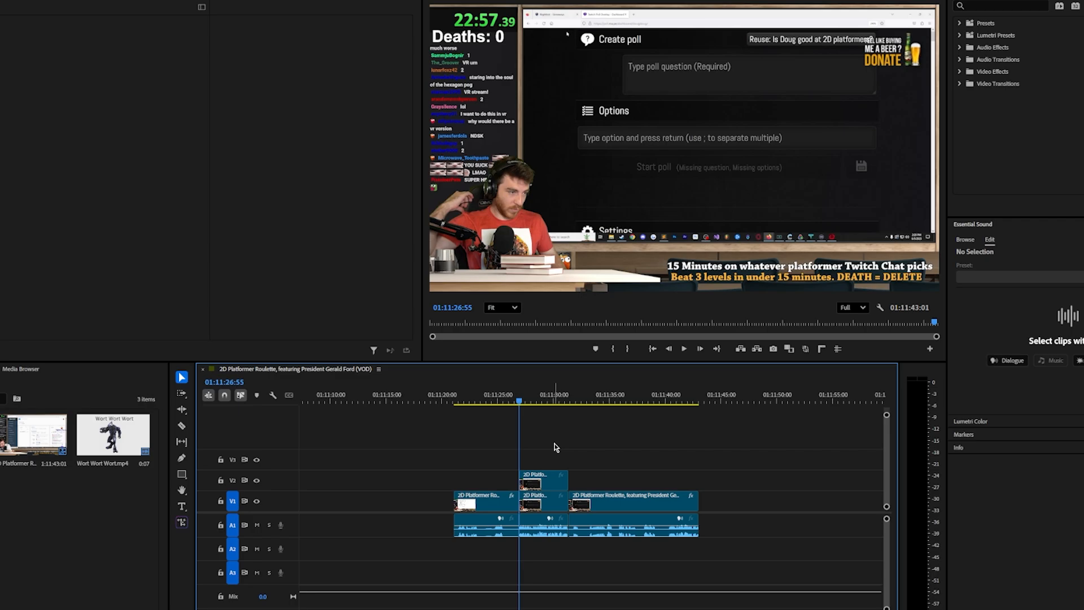
{"action": "key", "text": "space"}
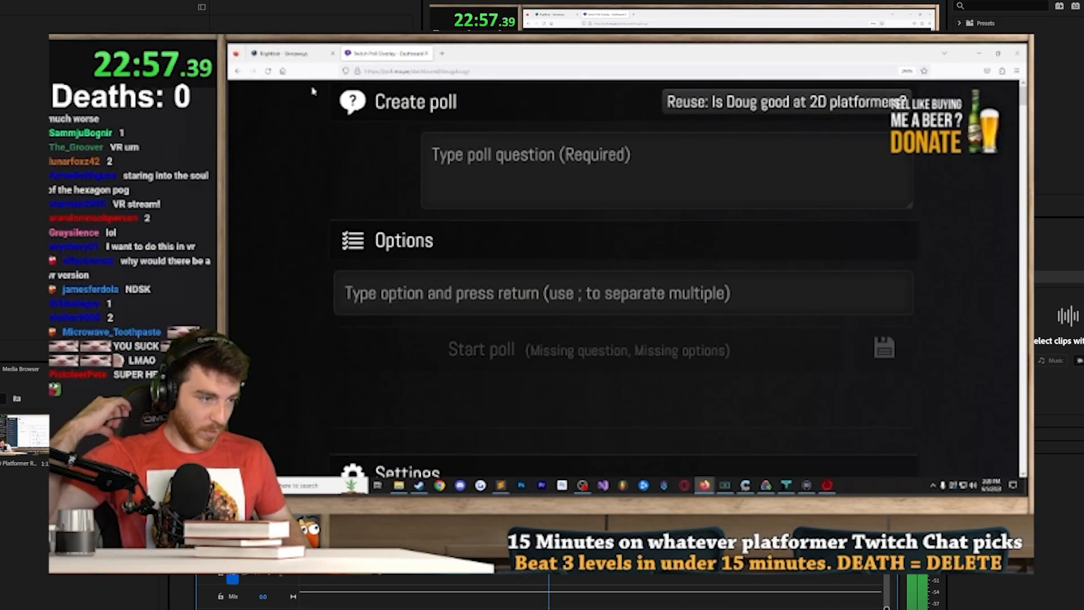
{"action": "key", "text": "space"}
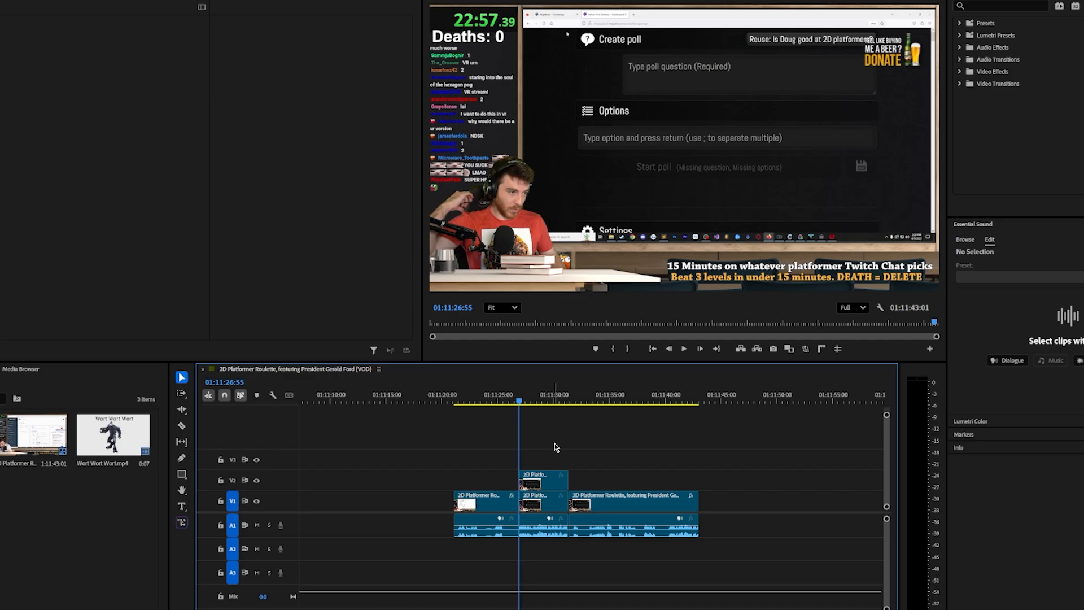
Search the effects for "crop", apply the Crop effect to the frozen V2 clip and select it for direct adjustment
{"action": "left_click", "coordinate": [993, 16]}
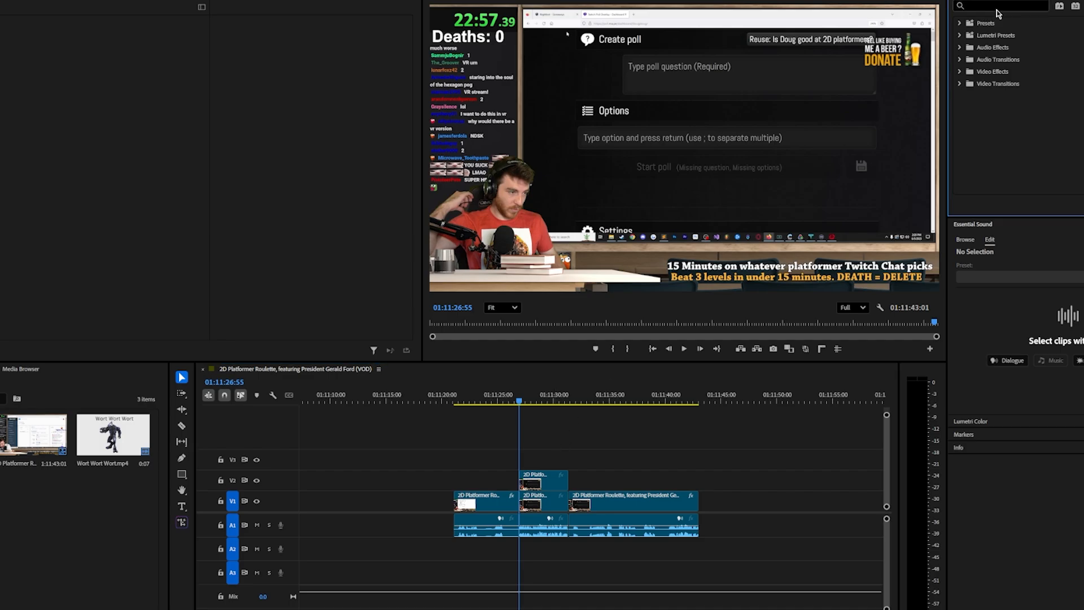
{"action": "left_click", "coordinate": [997, 7]}
{"action": "type", "text": "crop"}
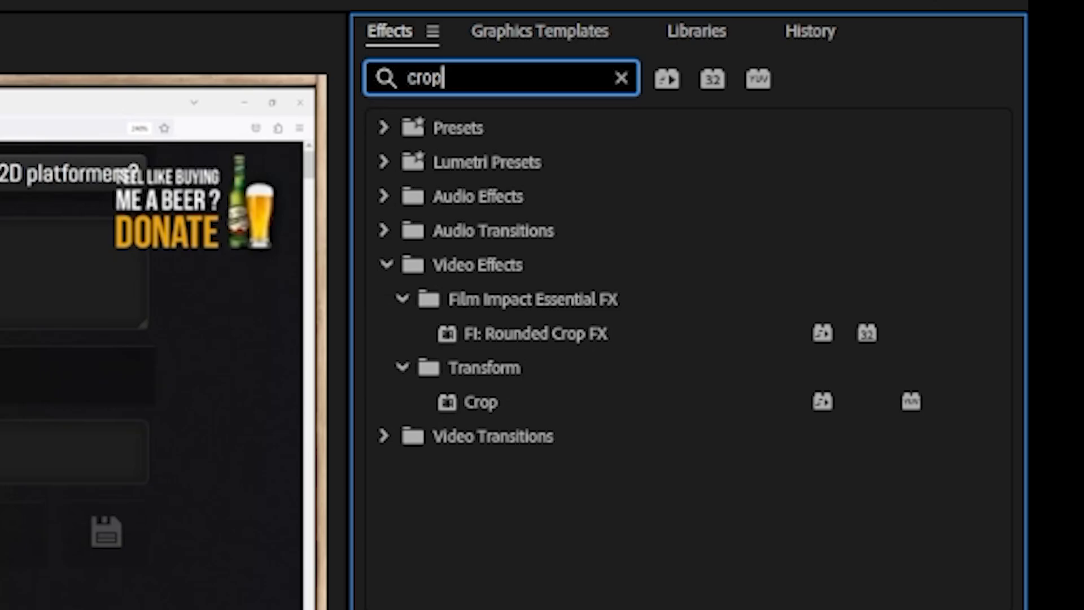
{"action": "left_click_drag", "start_coordinate": [524, 407], "coordinate": [538, 479]}
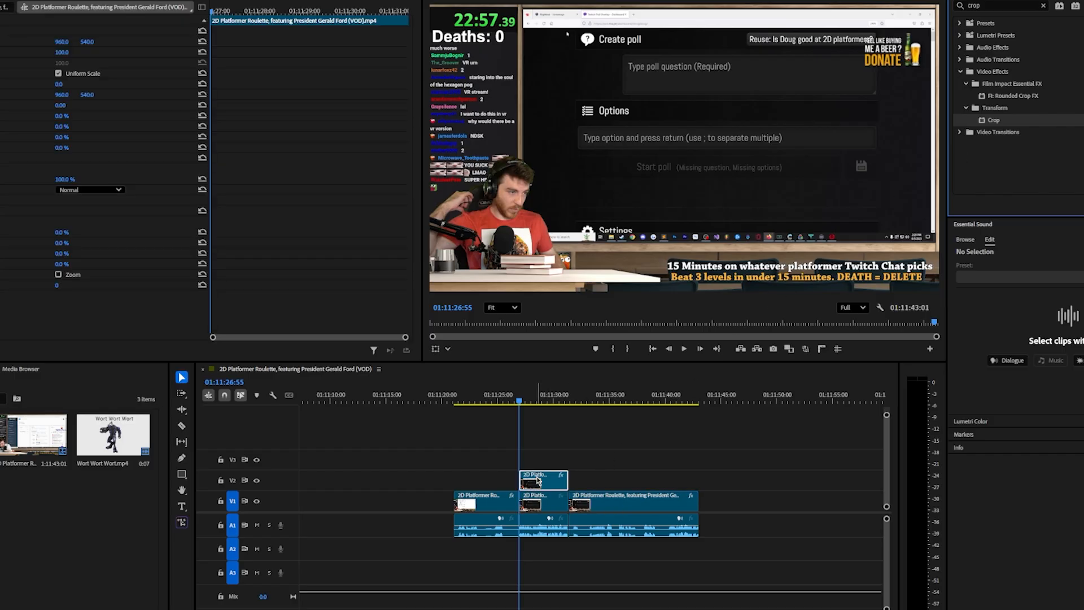
{"action": "left_click", "coordinate": [4, 211]}
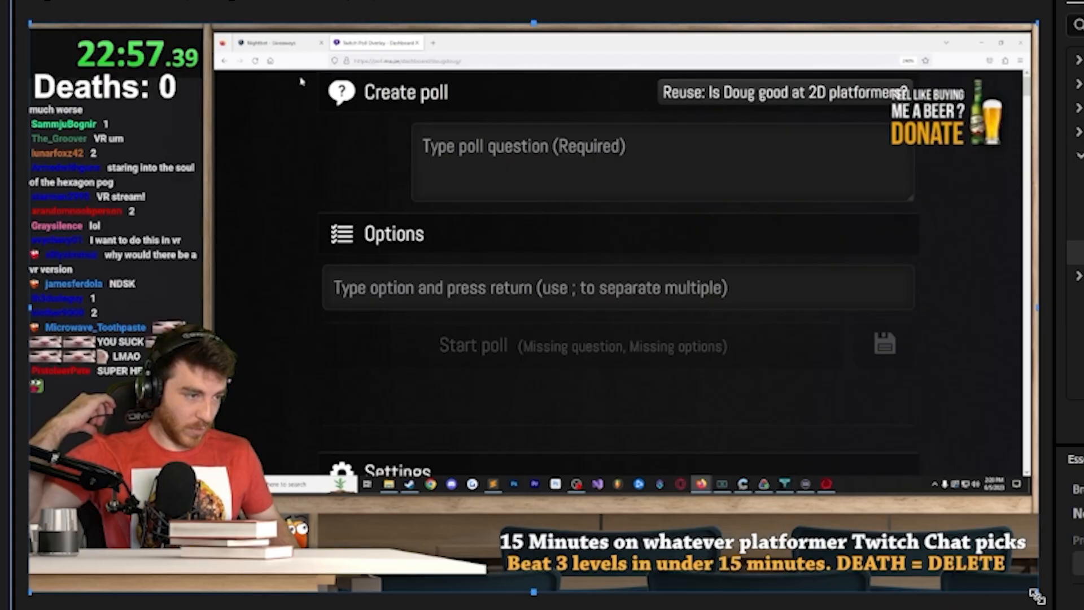
Crop the V2 freeze frame to the "why would there be a vr version" chat message: top 38.8%, right 83.2%, bottom 55.0%
{"action": "left_click_drag", "start_coordinate": [1037, 595], "coordinate": [199, 277]}
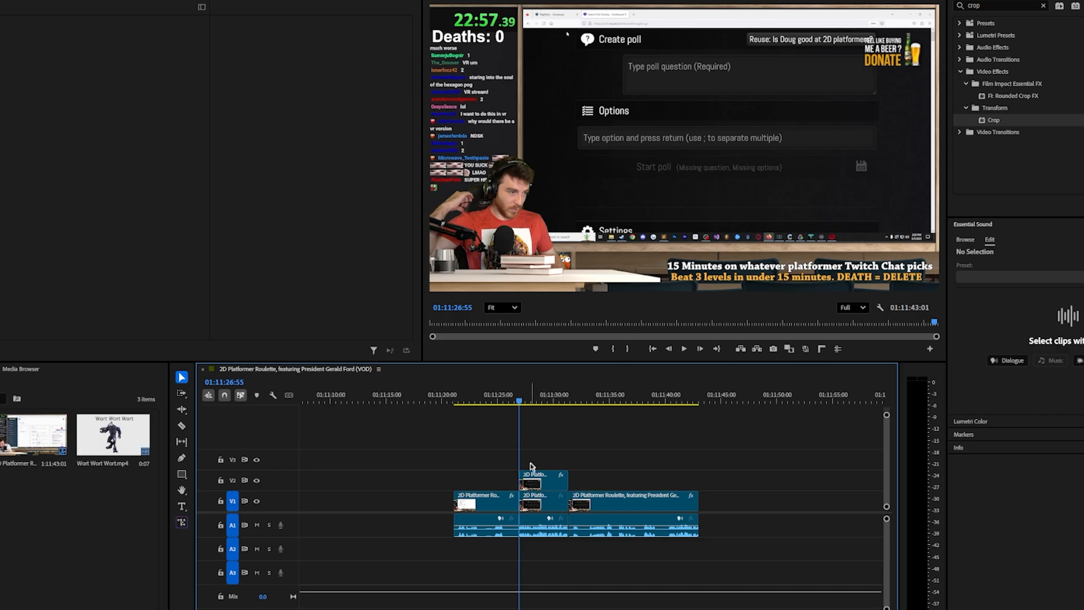
{"action": "left_click", "coordinate": [551, 387]}
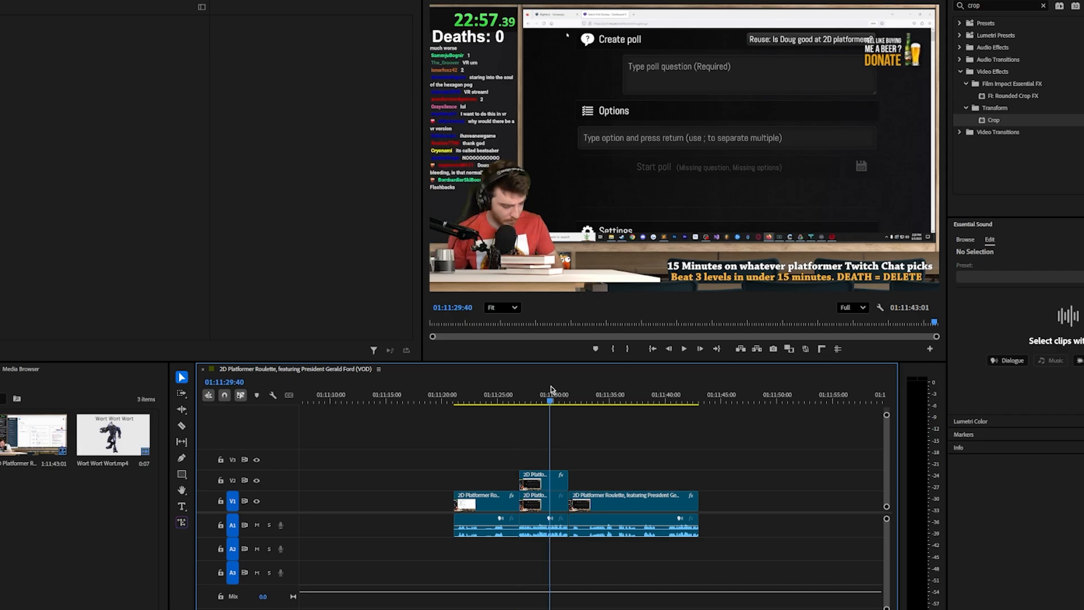
{"action": "left_click", "coordinate": [538, 474]}
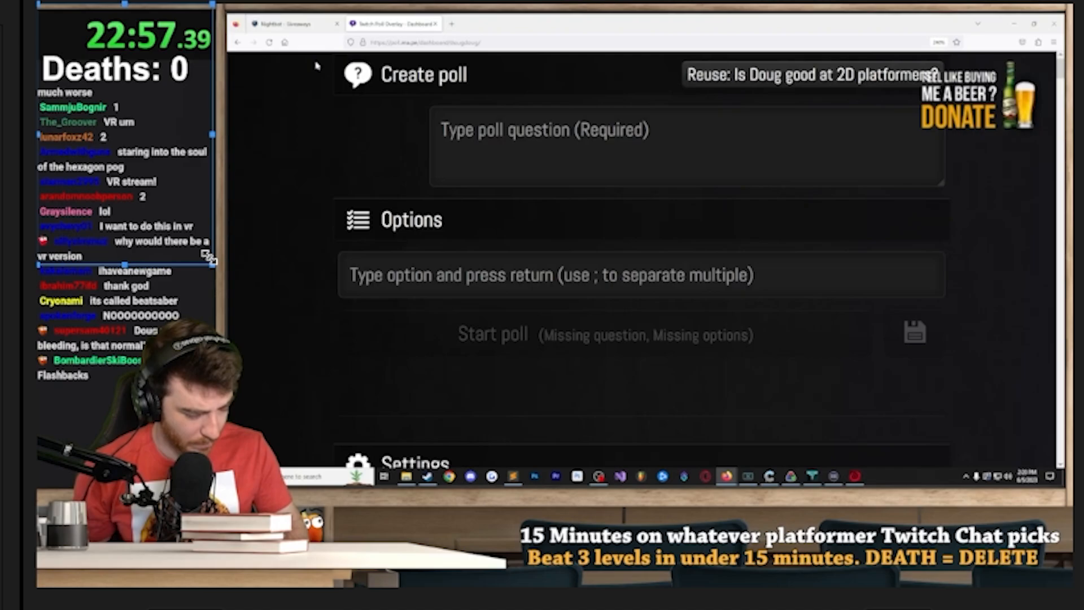
{"action": "mouse_move", "coordinate": [208, 256]}
{"action": "left_mouse_down"}
{"action": "mouse_move", "coordinate": [346, 358]}
{"action": "mouse_move", "coordinate": [229, 342]}
{"action": "mouse_move", "coordinate": [339, 407]}
{"action": "mouse_move", "coordinate": [271, 316]}
{"action": "mouse_move", "coordinate": [271, 267]}
{"action": "mouse_move", "coordinate": [211, 266]}
{"action": "left_mouse_up"}
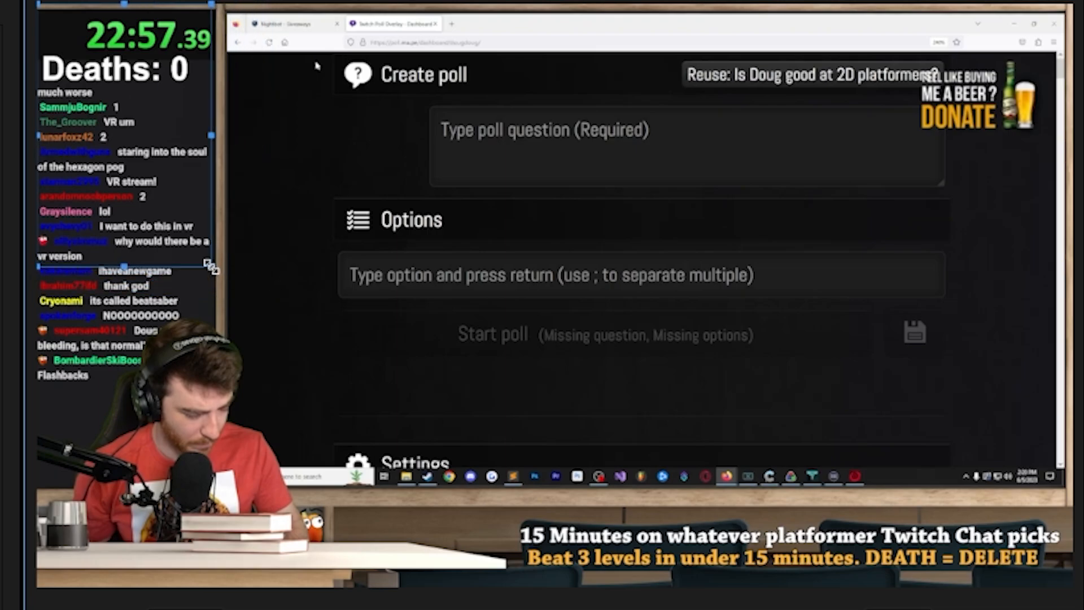
{"action": "left_click_drag", "start_coordinate": [123, 5], "coordinate": [56, 230]}
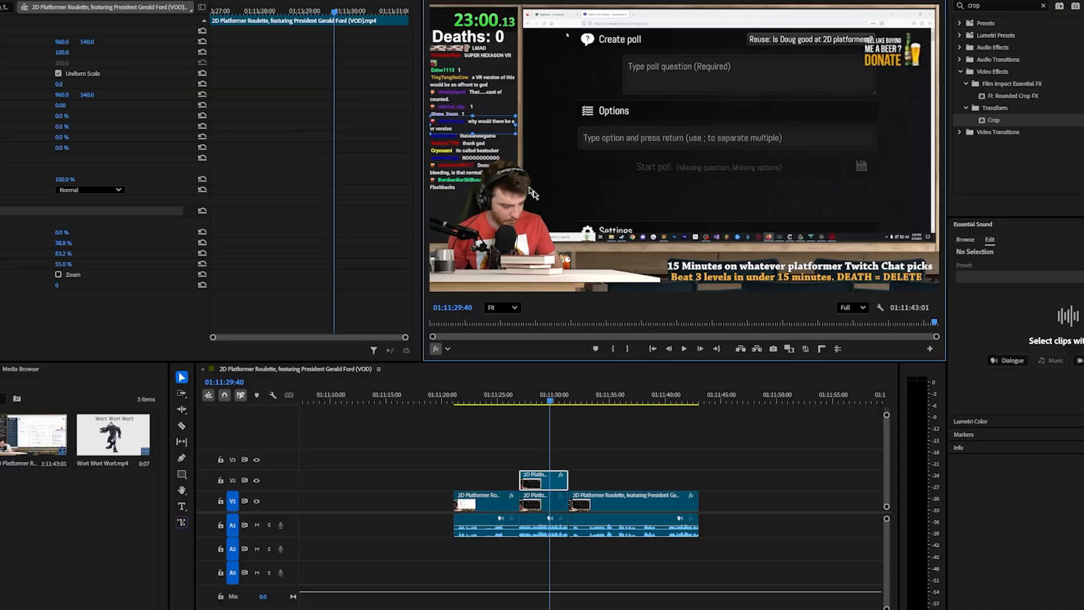
{"action": "left_click", "coordinate": [638, 426]}
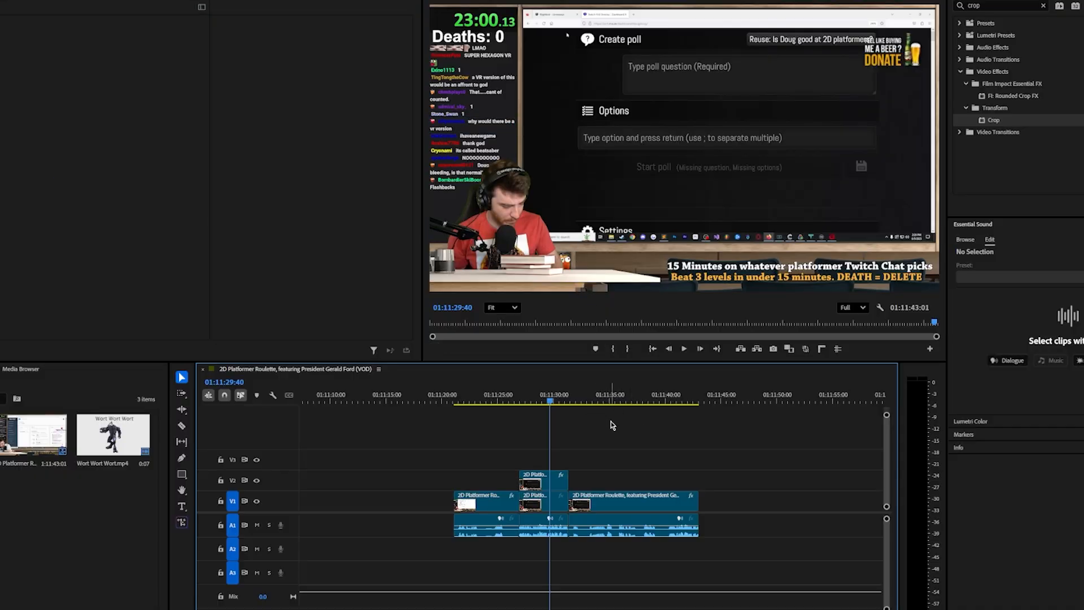
Add Position and Scale keyframes to the cropped V2 freeze frame at its first frame, 01:11:26:55, keeping the default values
{"action": "key", "text": "Up"}
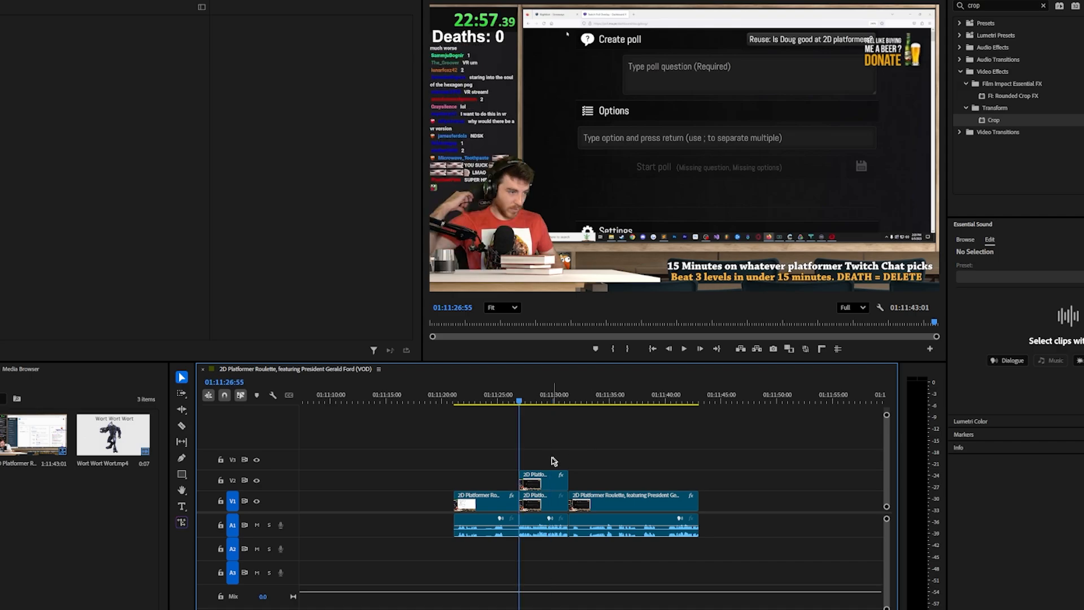
{"action": "left_click", "coordinate": [541, 480]}
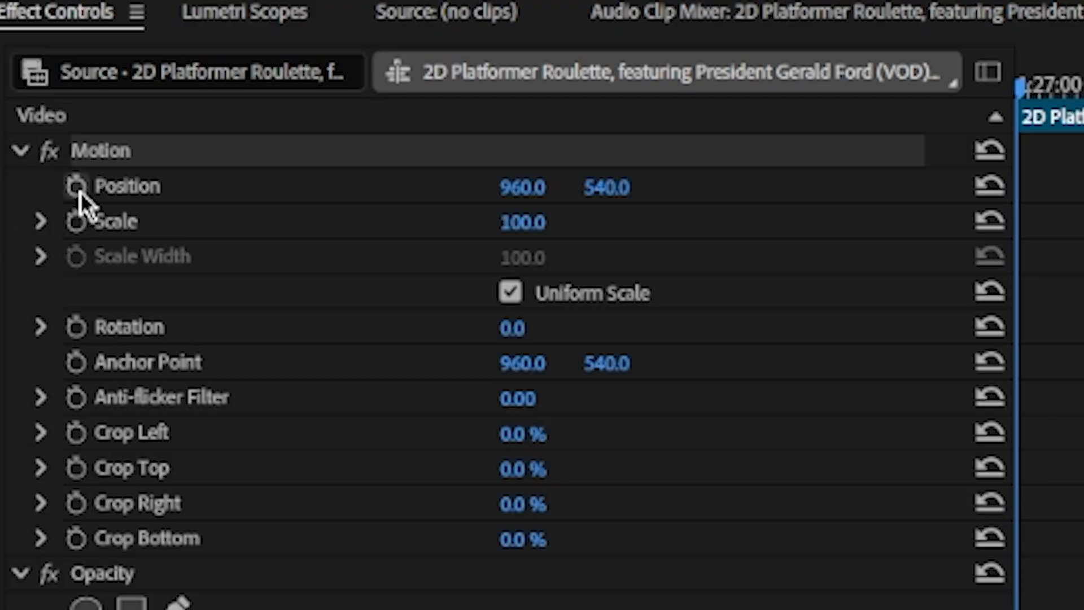
{"action": "left_click", "coordinate": [77, 223]}
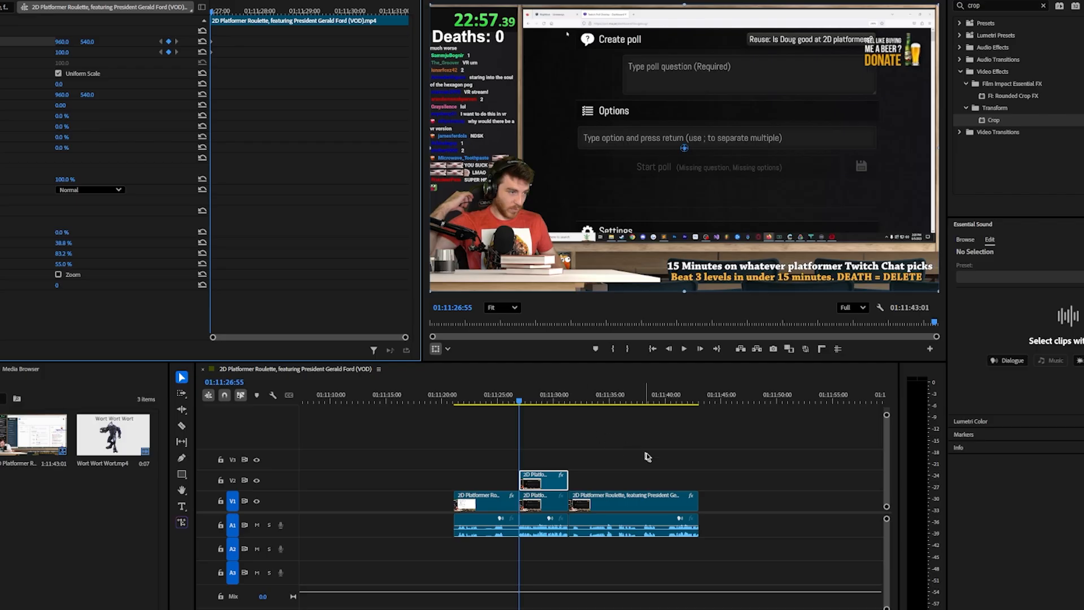
{"action": "left_click", "coordinate": [664, 462]}
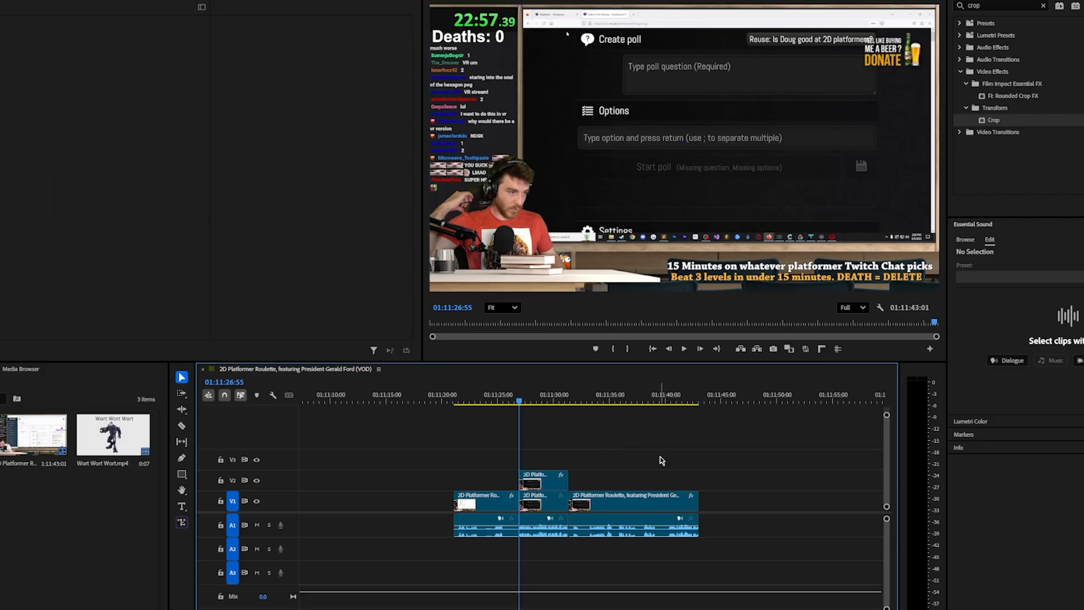
At 01:11:27:08, keyframe the V2 chat message at Position 2388.1, 612.1 and Scale 207.0, and play back the animation from the clip's start
{"action": "left_click", "coordinate": [538, 476]}
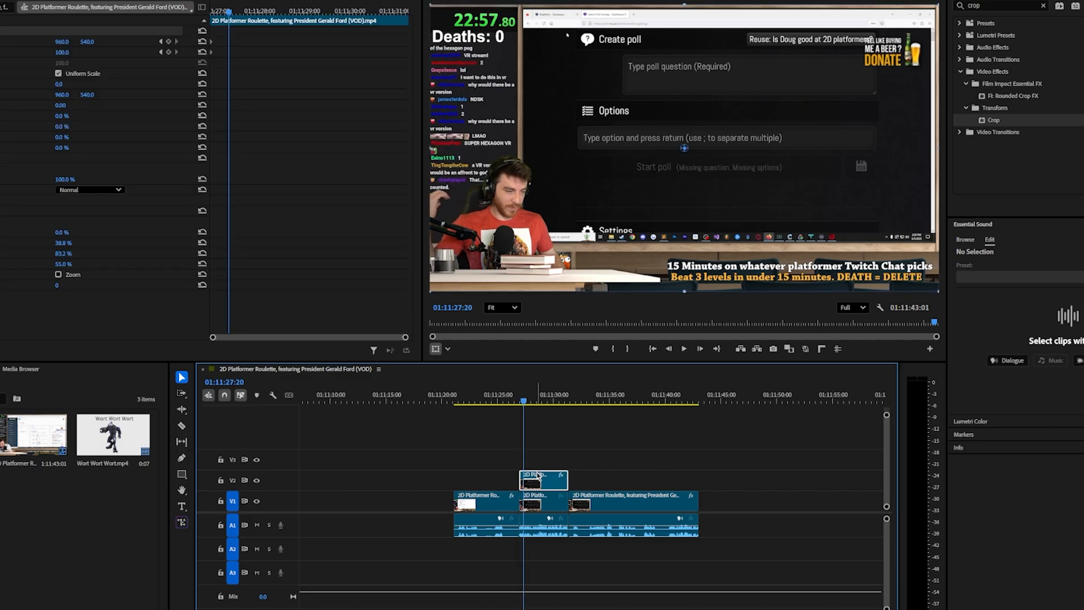
{"action": "left_click", "coordinate": [221, 13]}
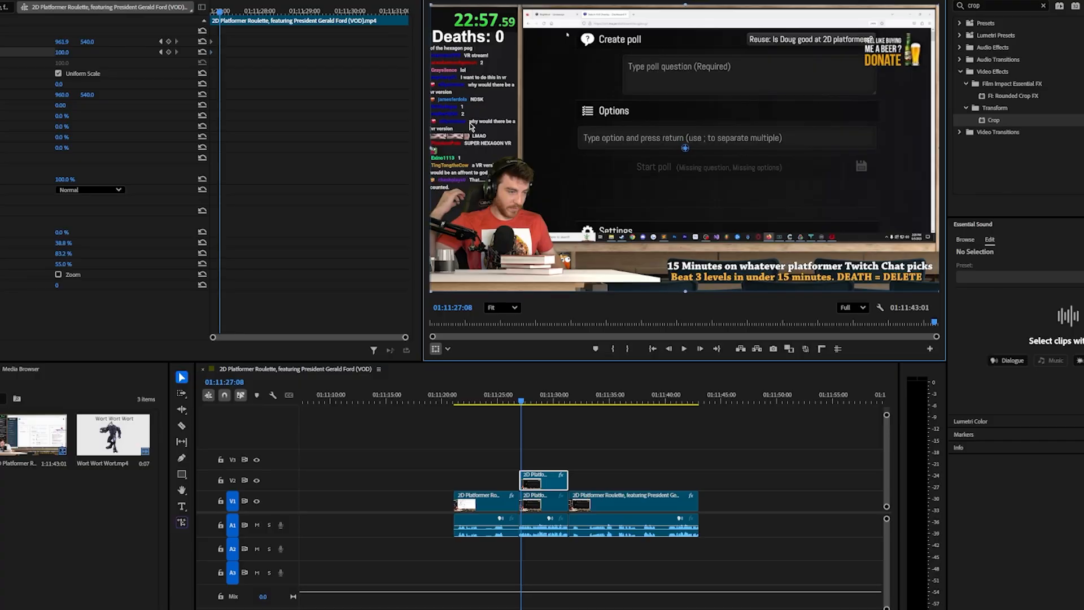
{"action": "left_click_drag", "start_coordinate": [469, 129], "coordinate": [589, 133]}
{"action": "left_click_drag", "start_coordinate": [64, 53], "coordinate": [124, 53]}
{"action": "left_click_drag", "start_coordinate": [442, 130], "coordinate": [718, 132]}
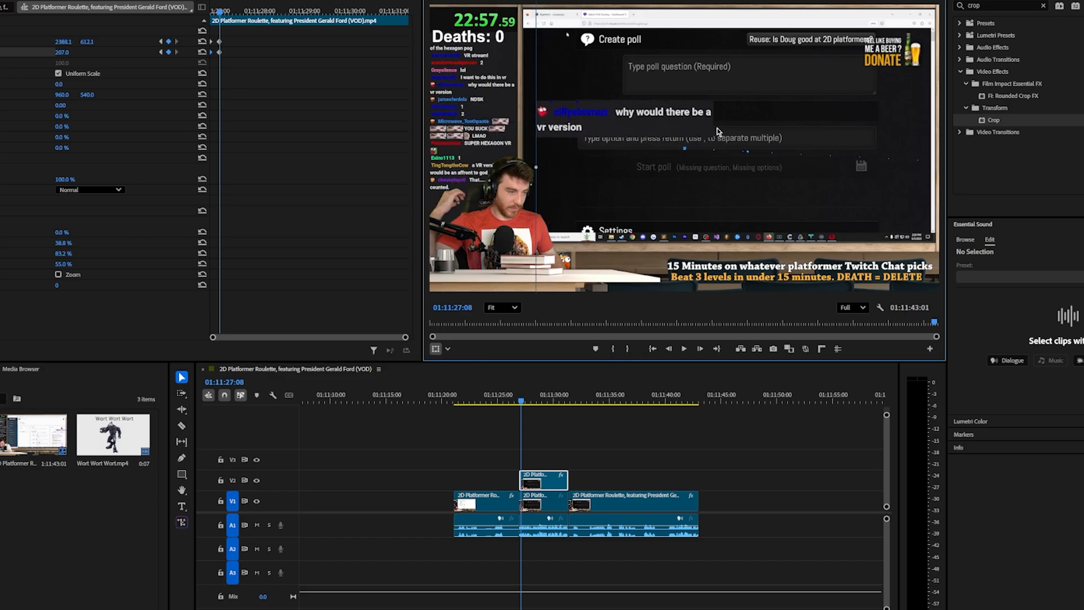
{"action": "left_click", "coordinate": [632, 467]}
{"action": "key", "text": "Up"}
{"action": "key", "text": "space"}
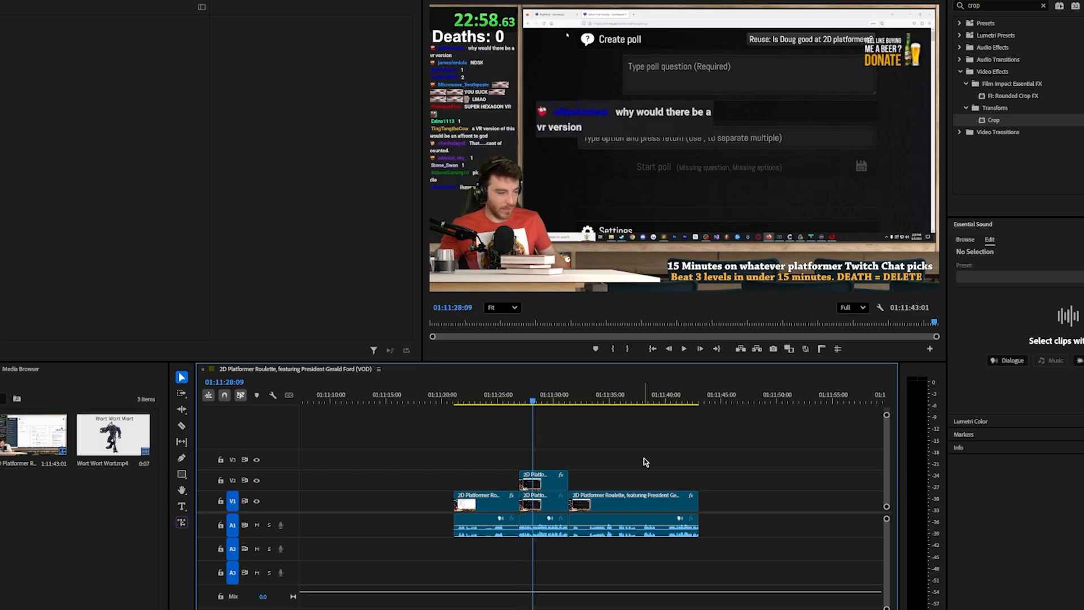
Speed up the pop-in by moving the second Position and Scale keyframes earlier, to about 01:11:27:00, and play back the result
{"action": "left_click", "coordinate": [548, 483]}
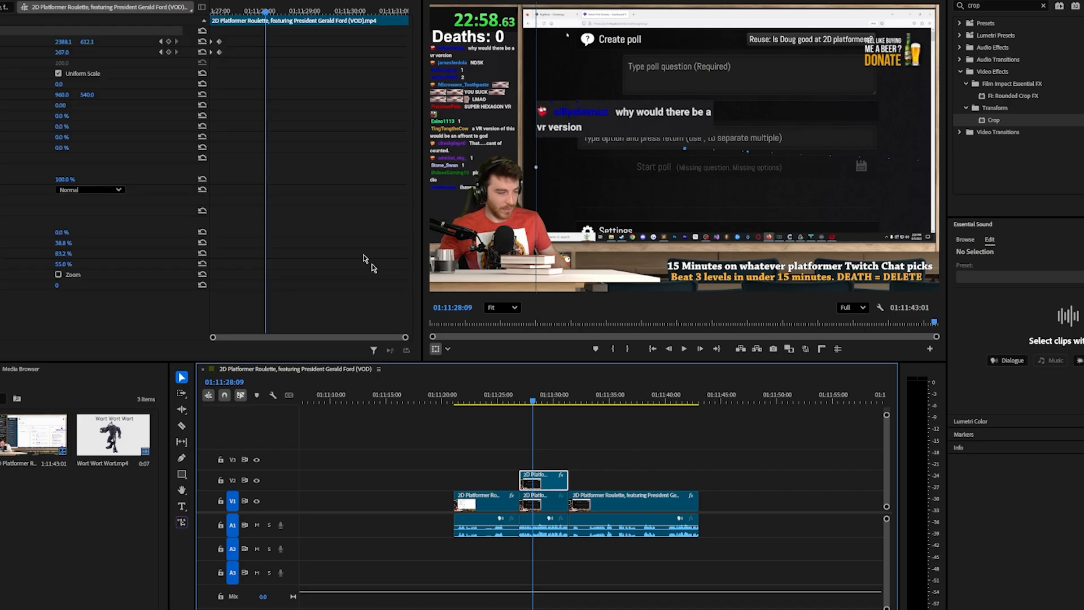
{"action": "left_click", "coordinate": [160, 52]}
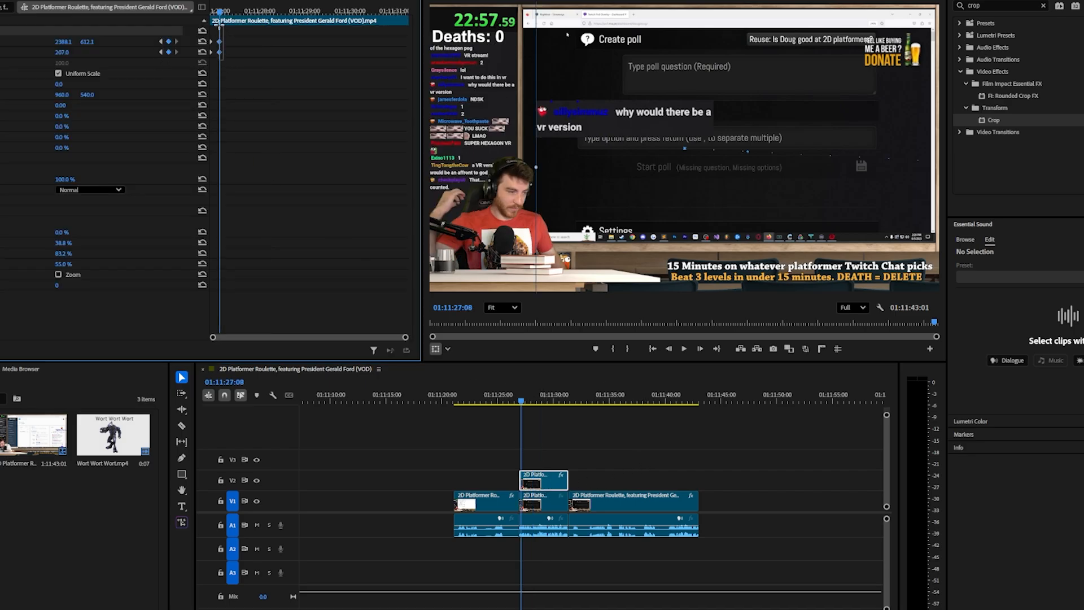
{"action": "left_click_drag", "start_coordinate": [406, 337], "coordinate": [264, 337]}
{"action": "left_click_drag", "start_coordinate": [254, 52], "coordinate": [230, 53]}
{"action": "left_click_drag", "start_coordinate": [221, 10], "coordinate": [210, 11]}
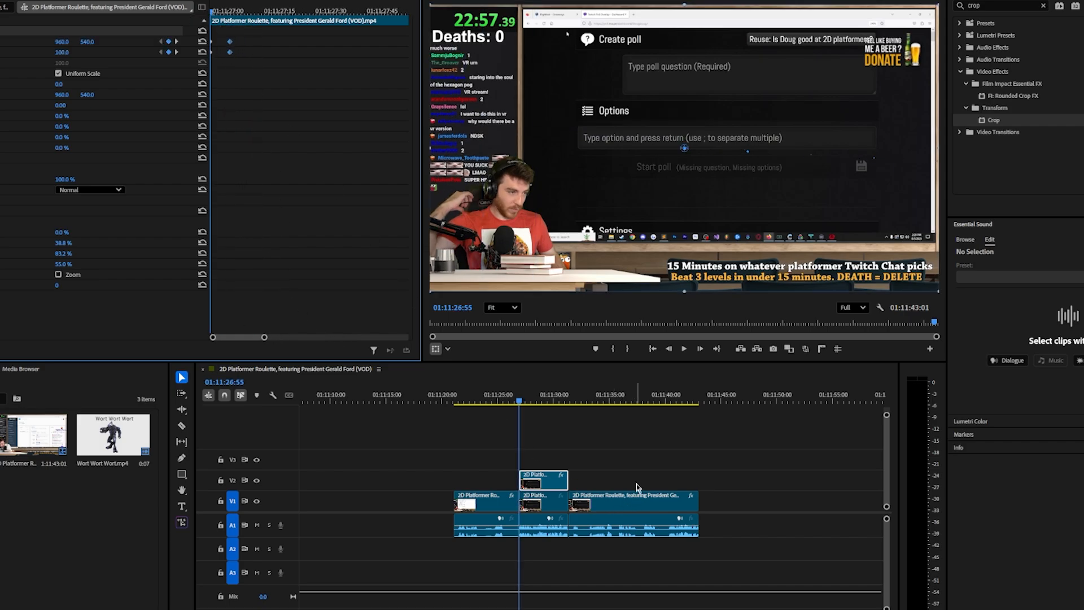
{"action": "left_click", "coordinate": [620, 448]}
{"action": "key", "text": "space"}
{"action": "key", "text": "space"}
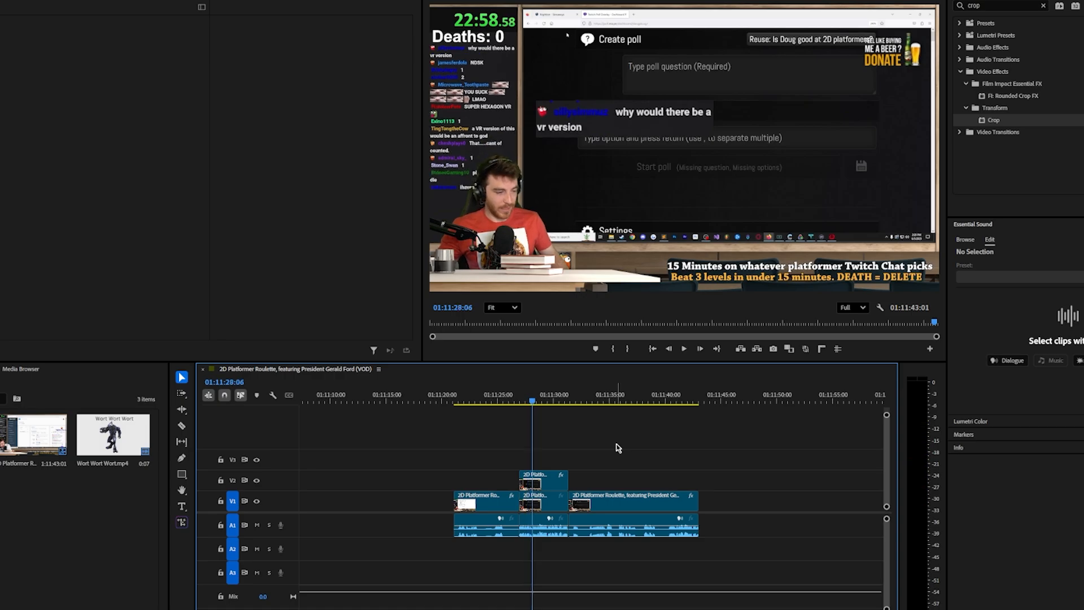
{"action": "left_click", "coordinate": [533, 481]}
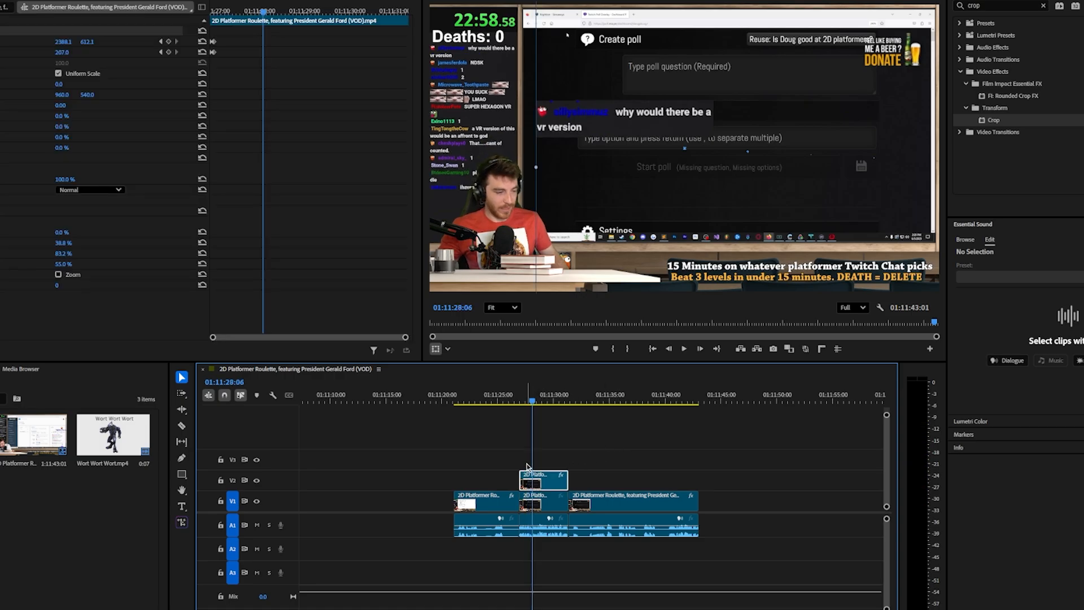
{"action": "left_click", "coordinate": [490, 470]}
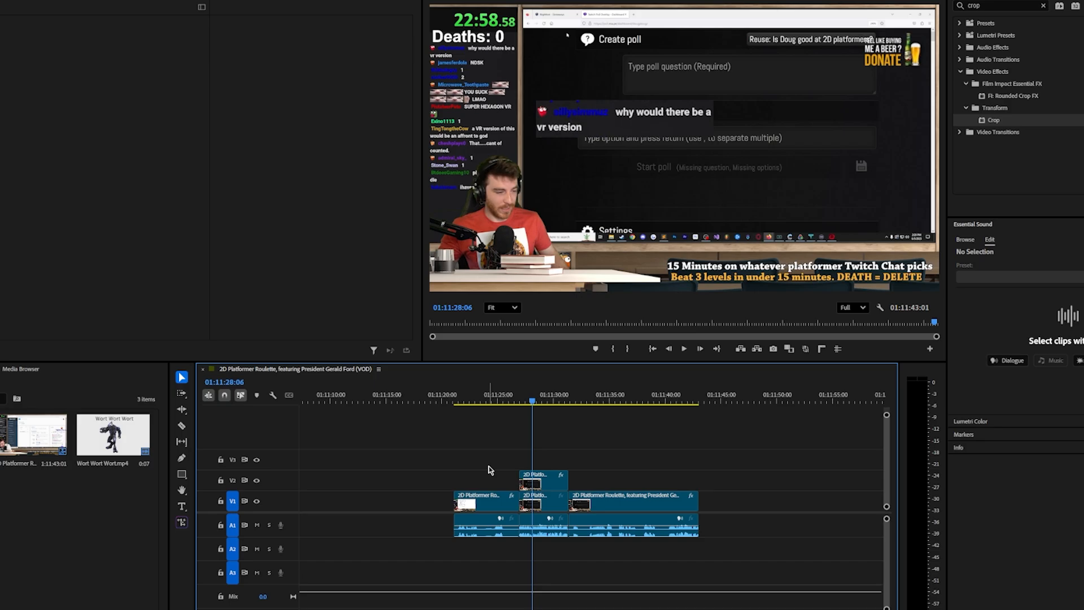
Place only the audio of the marked Wort Wort Wort.mp4 excerpt on A2 at 01:11:26:55, aligned with the V2 clip's start, and play it back
{"action": "key", "text": "Up"}
{"action": "double_click", "coordinate": [113, 435]}
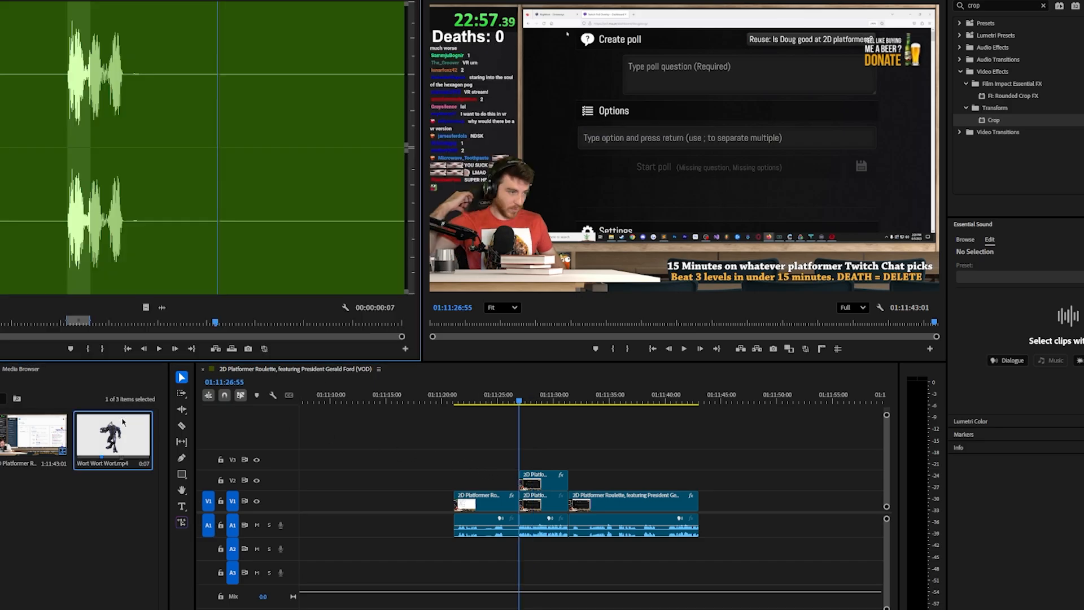
{"action": "left_click_drag", "start_coordinate": [165, 309], "coordinate": [524, 551]}
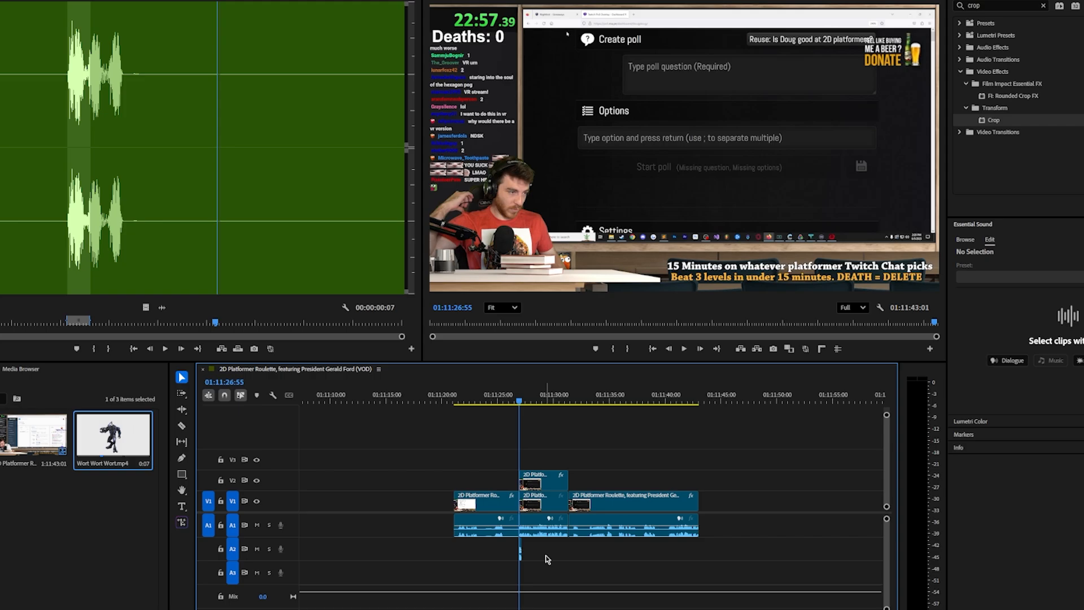
{"action": "key", "text": "space"}
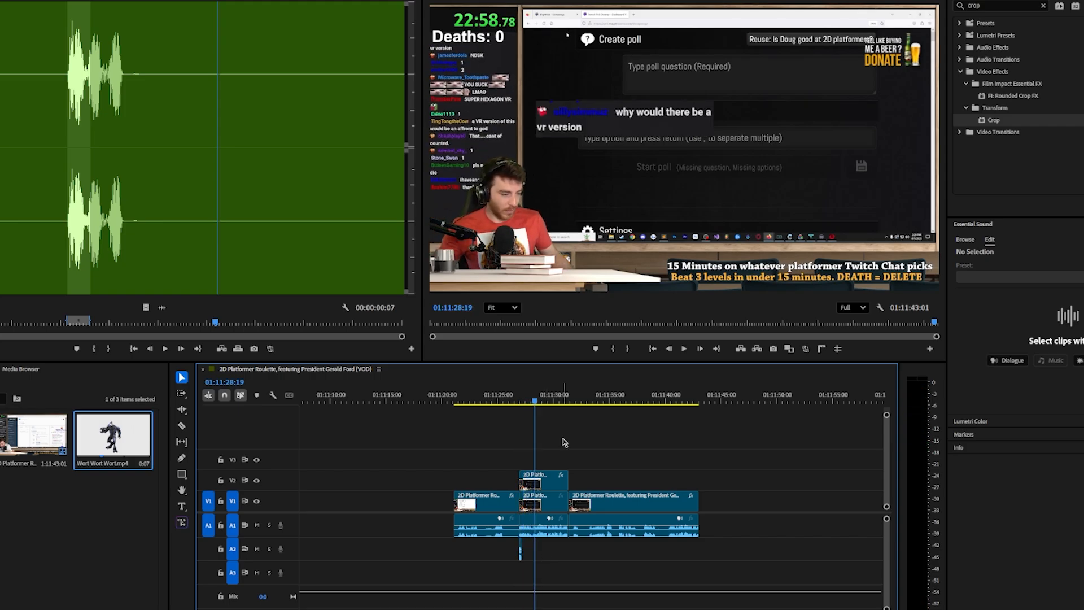